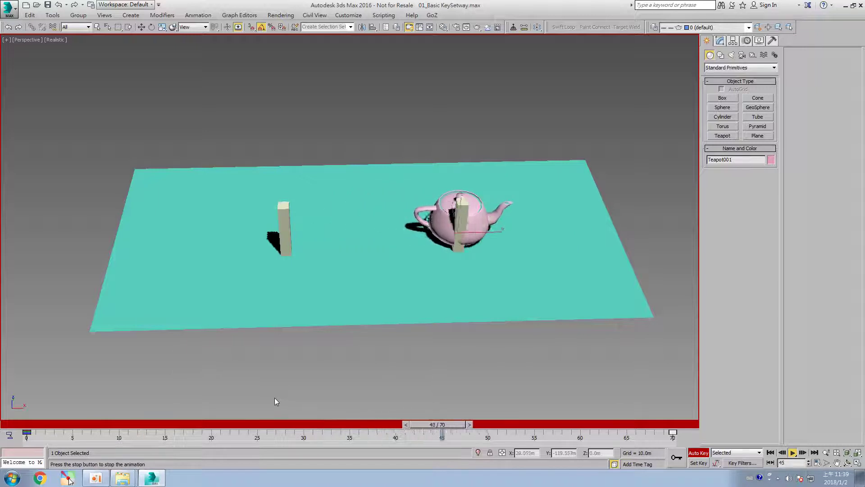
# Stop playback and at frame 35 reposition the teapot between the two posts and rotate it clockwise about its vertical axis
pyautogui.press('/')
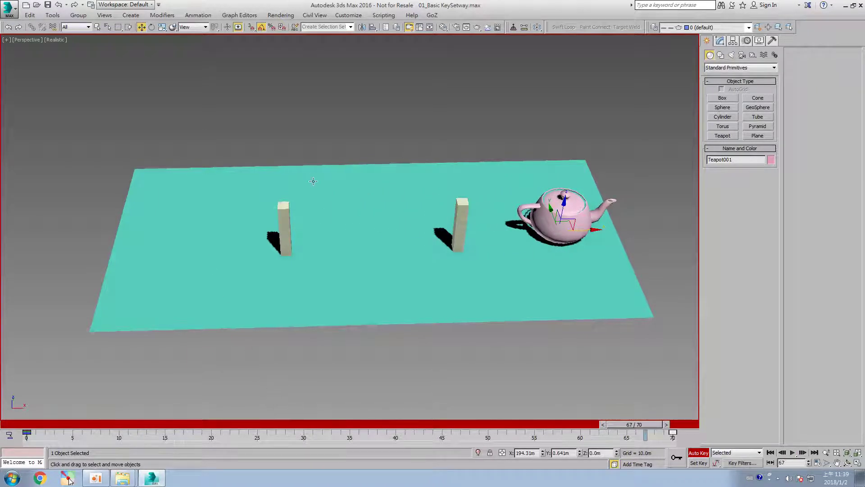
pyautogui.click(37, 425)
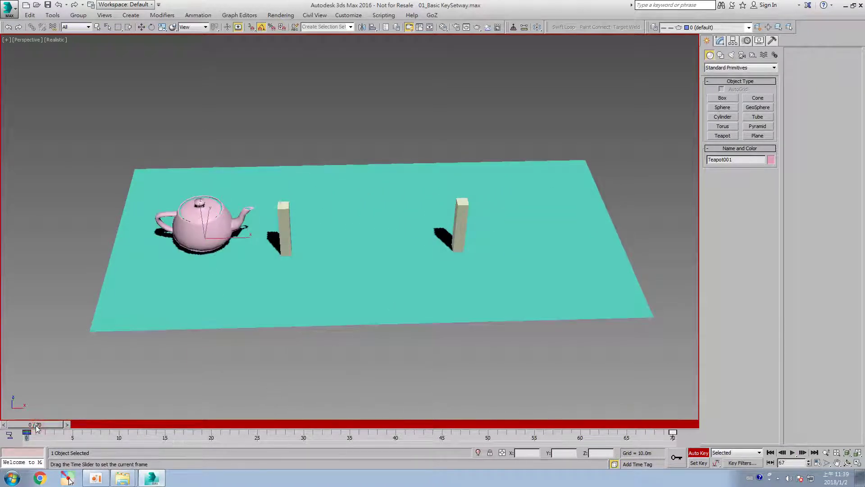
pyautogui.moveTo(38, 426); pyautogui.dragTo(354, 431)
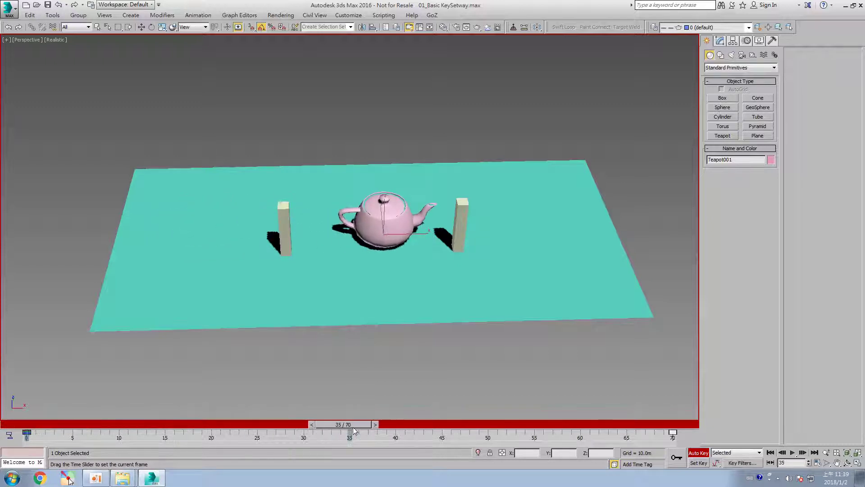
pyautogui.press('w')
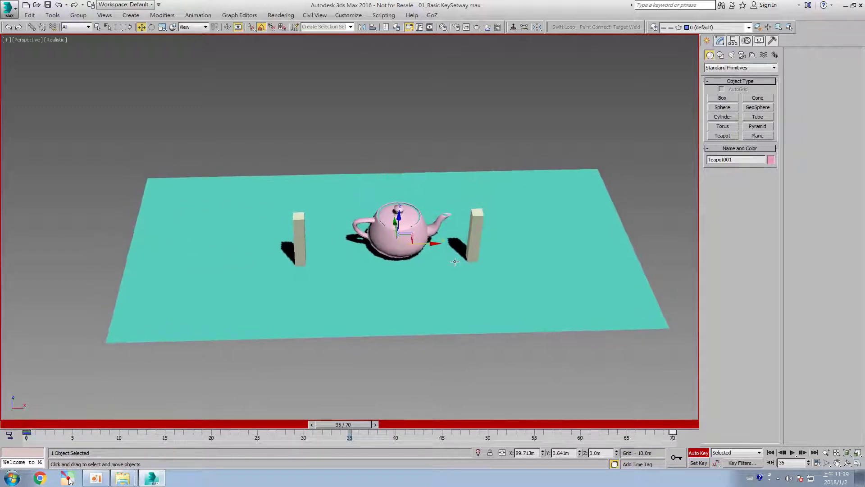
pyautogui.keyDown('alt'); pyautogui.moveTo(429, 249); pyautogui.dragTo(423, 296, button='middle'); pyautogui.keyUp('alt')
pyautogui.moveTo(413, 225); pyautogui.dragTo(401, 233)
pyautogui.press('e')
pyautogui.moveTo(408, 266); pyautogui.dragTo(401, 285)
pyautogui.keyDown('alt'); pyautogui.moveTo(389, 293); pyautogui.dragTo(441, 266, button='middle'); pyautogui.keyUp('alt')
# At frame 15, move the teapot behind the first post to about Y 27.67 m and rotate it about 48° on Z
pyautogui.moveTo(358, 424); pyautogui.dragTo(222, 436)
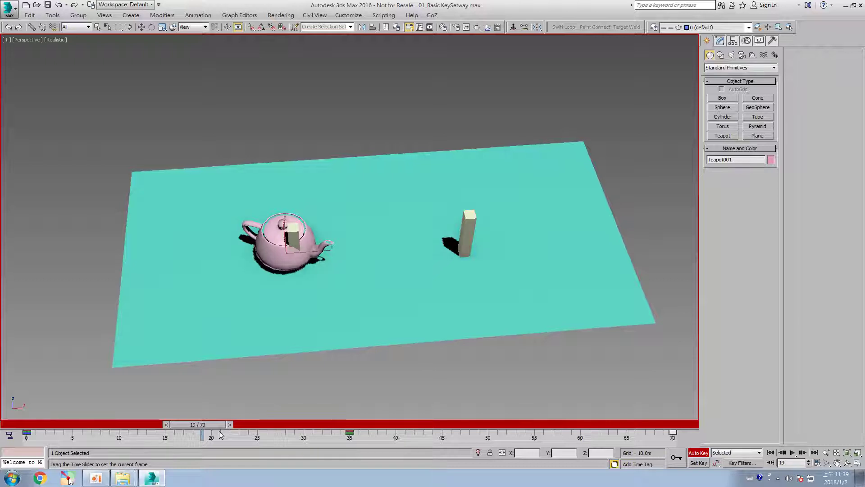
pyautogui.moveTo(221, 434); pyautogui.dragTo(165, 434)
pyautogui.press('e')
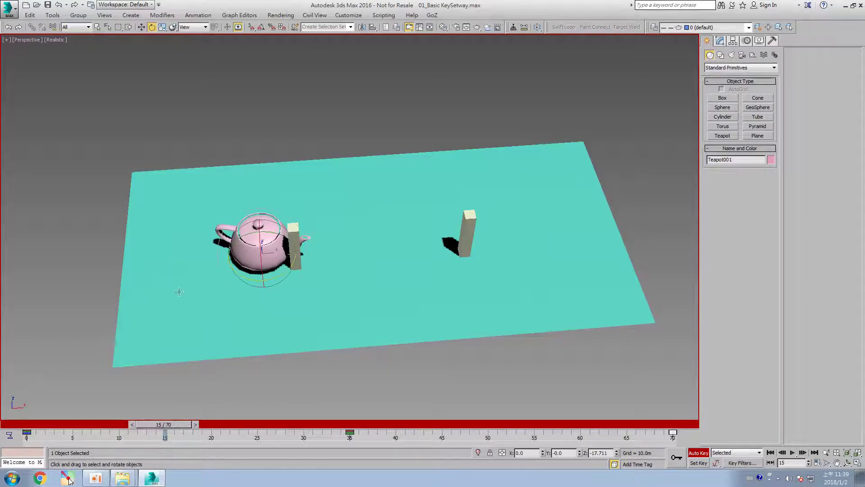
pyautogui.press('w')
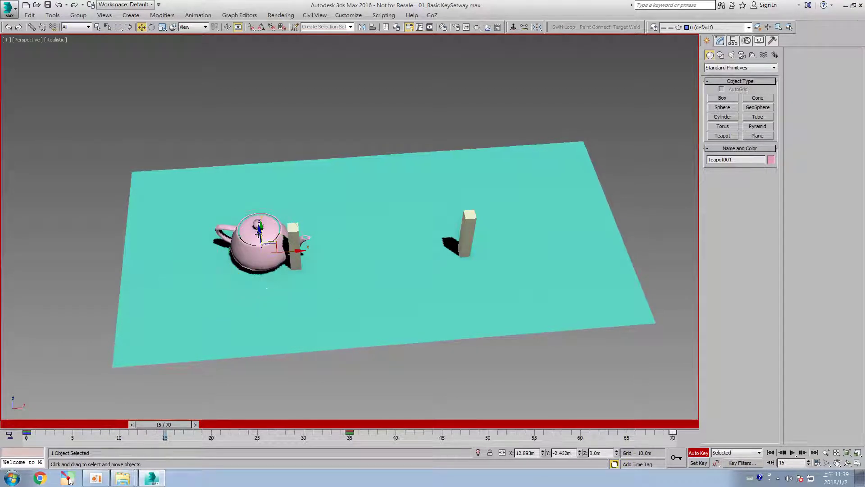
pyautogui.keyDown('alt'); pyautogui.moveTo(278, 283); pyautogui.dragTo(282, 270, button='middle'); pyautogui.keyUp('alt')
pyautogui.moveTo(235, 250); pyautogui.dragTo(184, 231)
pyautogui.keyDown('alt'); pyautogui.moveTo(310, 270); pyautogui.dragTo(166, 359, button='middle'); pyautogui.keyUp('alt')
pyautogui.moveTo(163, 425)
pyautogui.mouseDown()
pyautogui.moveTo(37, 421)
pyautogui.moveTo(174, 422)
pyautogui.mouseUp()
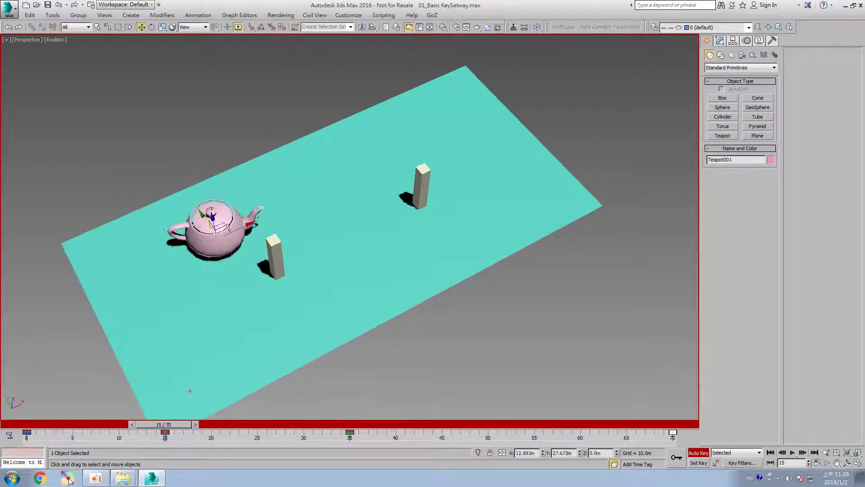
pyautogui.press('e')
pyautogui.moveTo(241, 258); pyautogui.dragTo(279, 213)
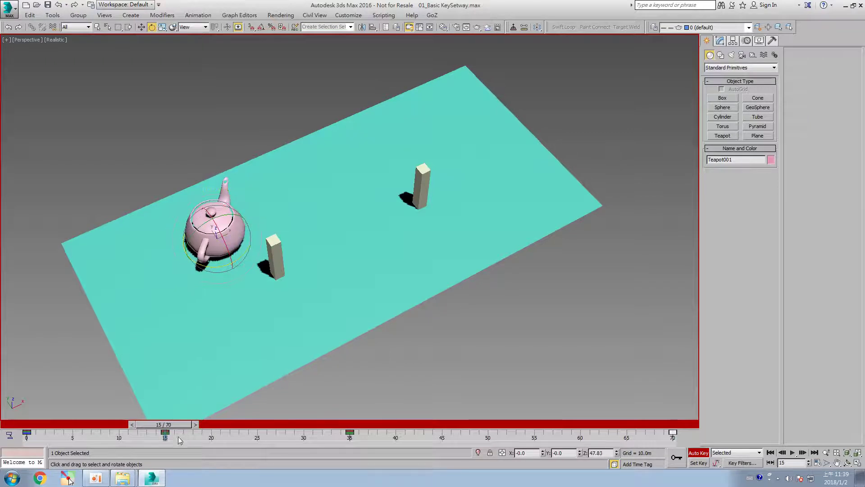
# At frame 50, move the teapot in front of the second post to about Y -57.13 m and turn on its trajectory display
pyautogui.moveTo(192, 424); pyautogui.dragTo(507, 437)
pyautogui.press('w')
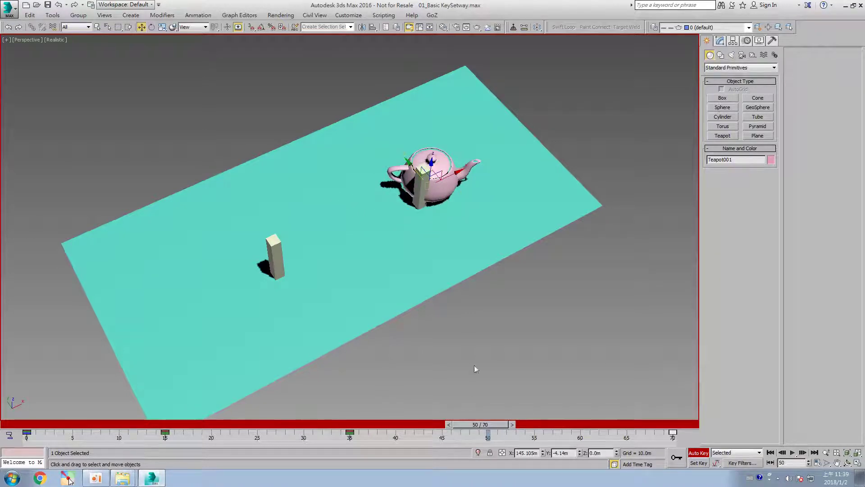
pyautogui.moveTo(423, 183); pyautogui.dragTo(459, 221)
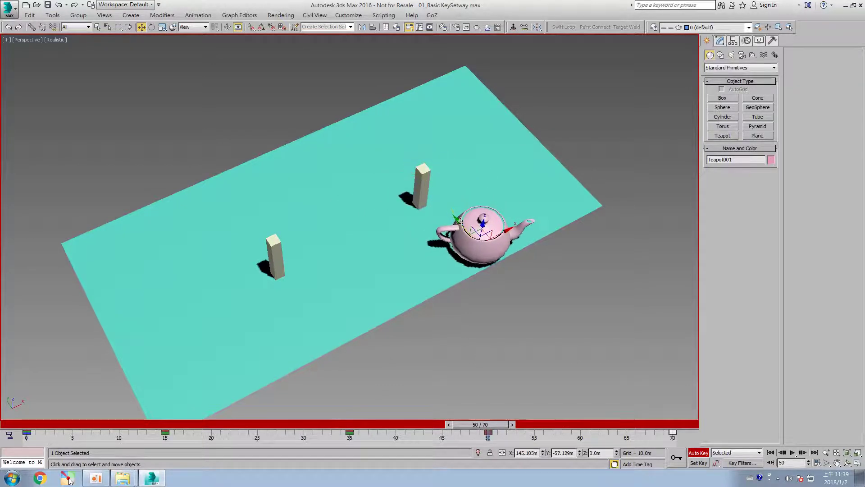
pyautogui.click(758, 41)
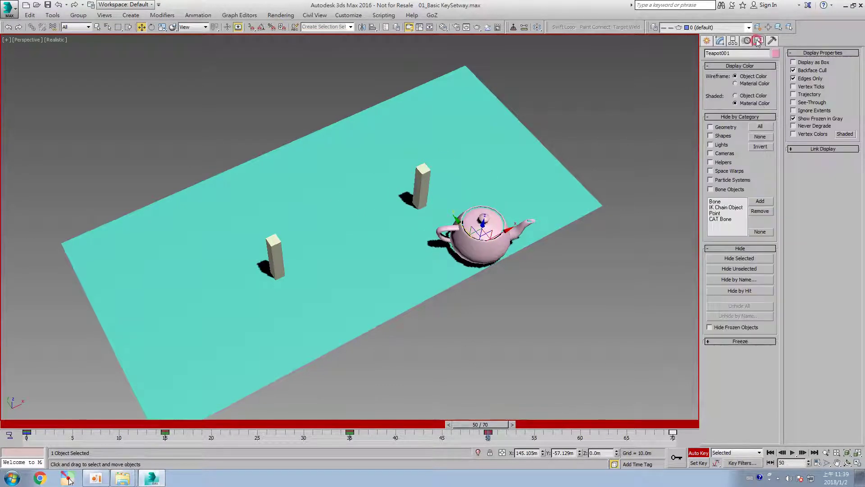
pyautogui.click(810, 95)
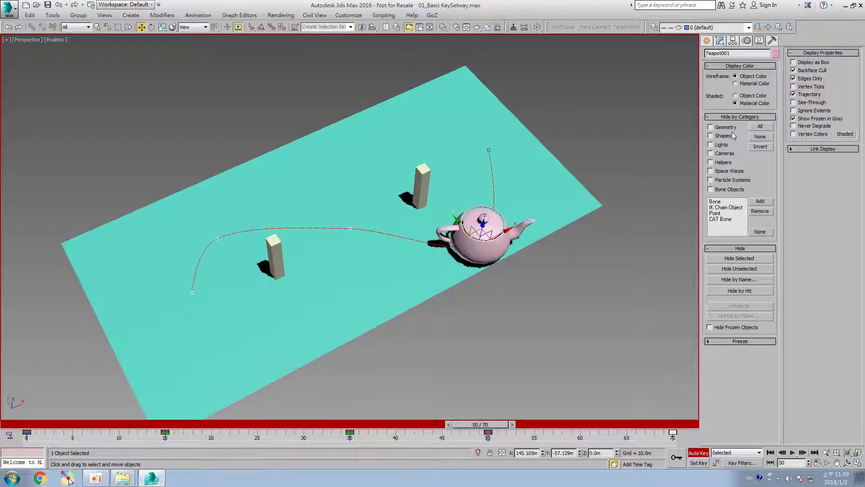
# At frame 20, rotate the teapot clockwise toward its path and move it to about X 30.96 m, Y 30.44 m
pyautogui.moveTo(485, 424); pyautogui.dragTo(221, 442)
pyautogui.press('e')
pyautogui.moveTo(266, 246); pyautogui.dragTo(225, 273)
pyautogui.press('w')
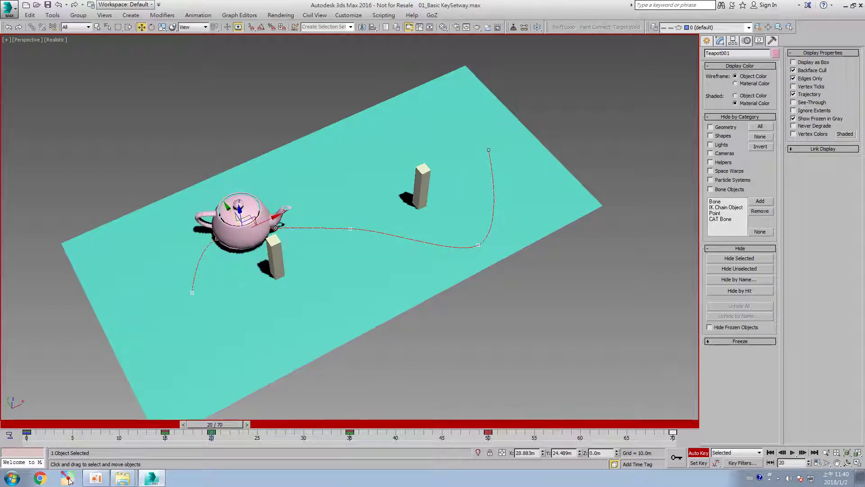
pyautogui.keyDown('alt'); pyautogui.moveTo(275, 227); pyautogui.dragTo(257, 209, button='middle'); pyautogui.keyUp('alt')
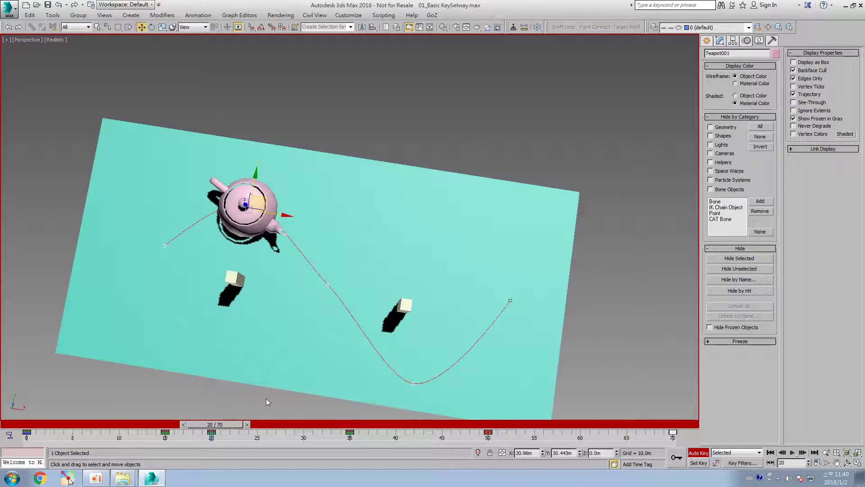
# Shift the teapot's frame 50 key to frame 47 and move the teapot there slightly back along X
pyautogui.moveTo(234, 424); pyautogui.dragTo(495, 459)
pyautogui.moveTo(454, 358); pyautogui.dragTo(392, 301, button='middle')
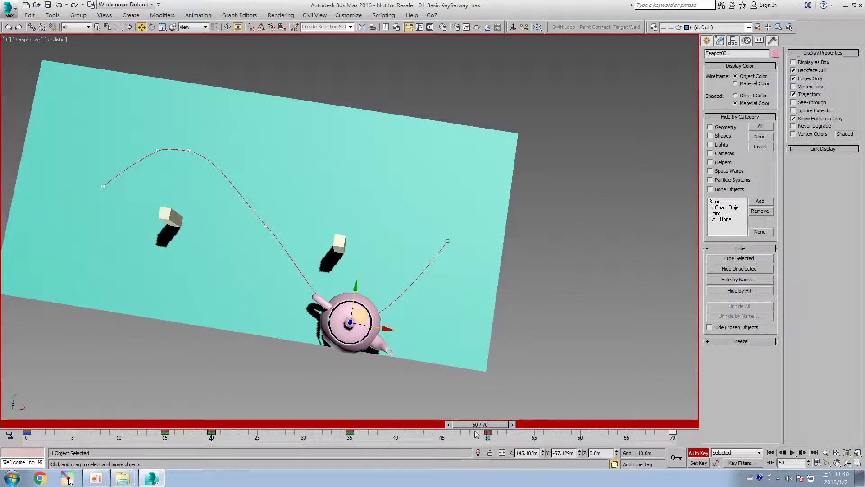
pyautogui.moveTo(488, 432); pyautogui.dragTo(450, 425)
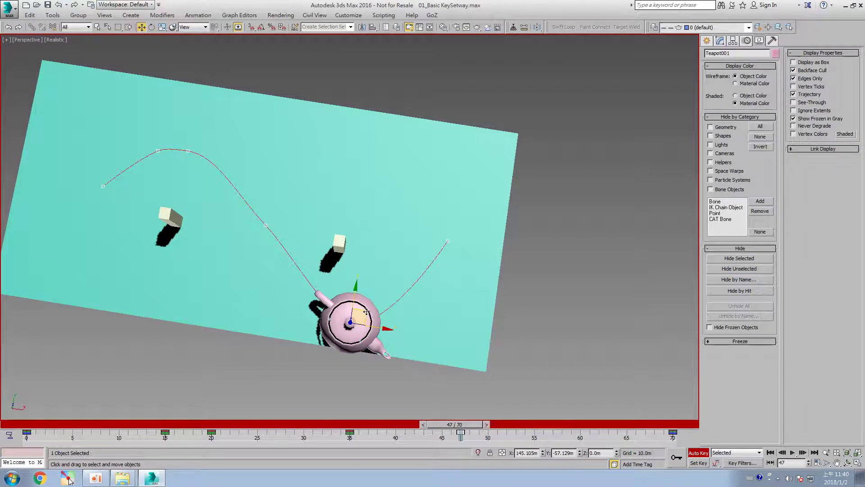
pyautogui.moveTo(367, 313); pyautogui.dragTo(346, 312)
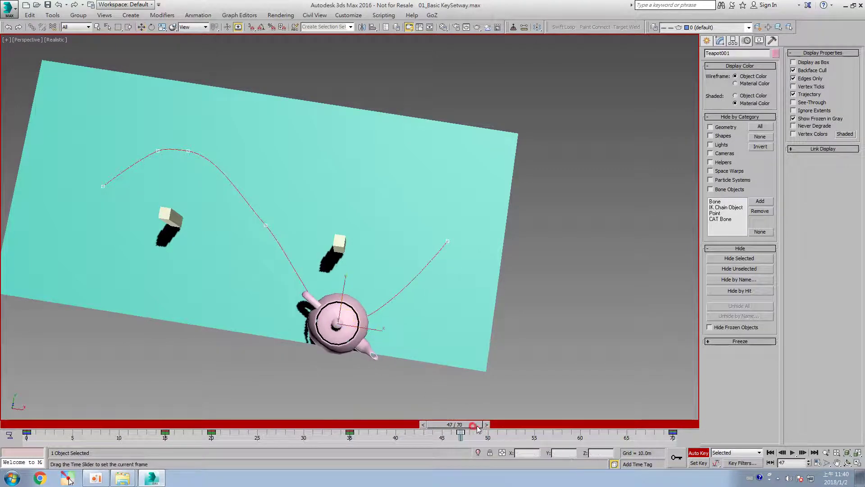
# At frame 51, rotate the teapot counterclockwise so its spout follows the path away from the second post
pyautogui.moveTo(484, 425); pyautogui.dragTo(518, 424)
pyautogui.press('e')
pyautogui.moveTo(391, 312); pyautogui.dragTo(486, 380)
# At frame 65, rotate the teapot to follow the path and move it to about X 182.07 m, Y -8.25 m
pyautogui.moveTo(505, 426); pyautogui.dragTo(644, 426)
pyautogui.moveTo(471, 238); pyautogui.dragTo(443, 206)
pyautogui.moveTo(636, 424); pyautogui.dragTo(692, 428)
pyautogui.press('w')
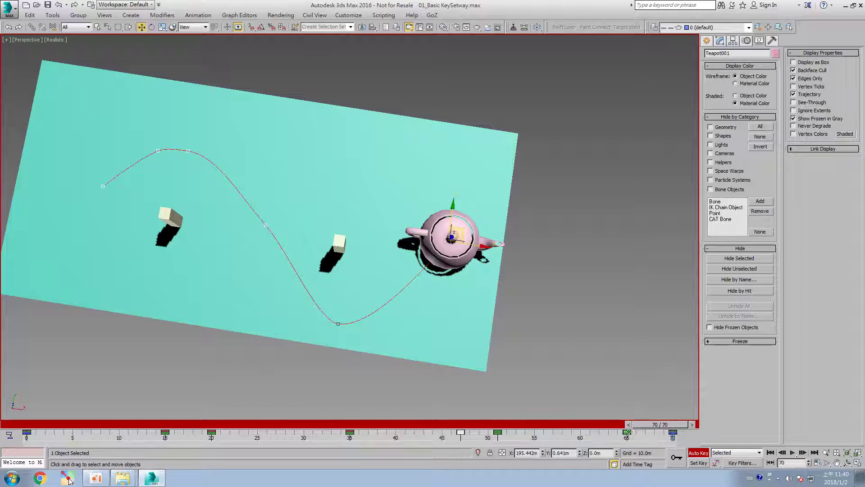
pyautogui.moveTo(638, 426); pyautogui.dragTo(595, 425)
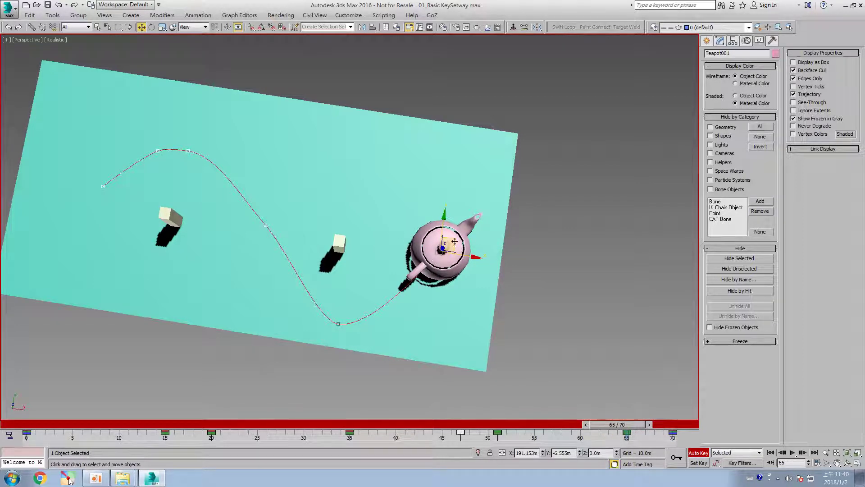
pyautogui.moveTo(455, 241); pyautogui.dragTo(436, 242)
pyautogui.press('F3')
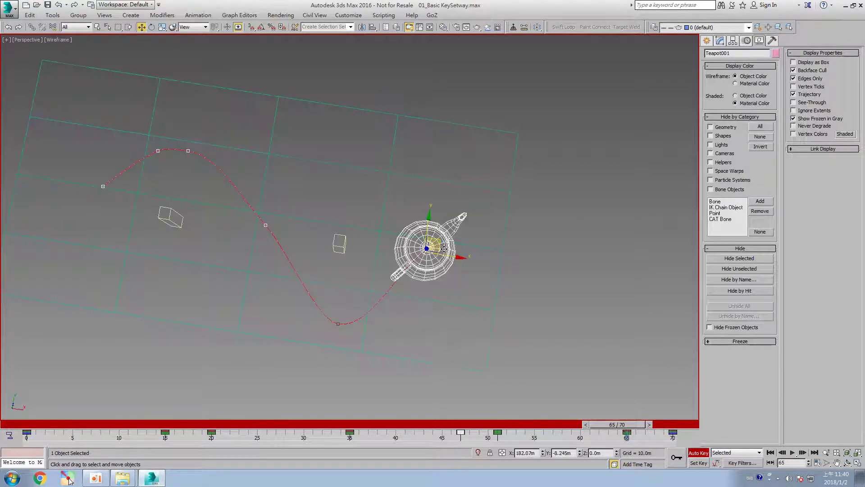
pyautogui.moveTo(440, 244); pyautogui.dragTo(479, 252, button='middle')
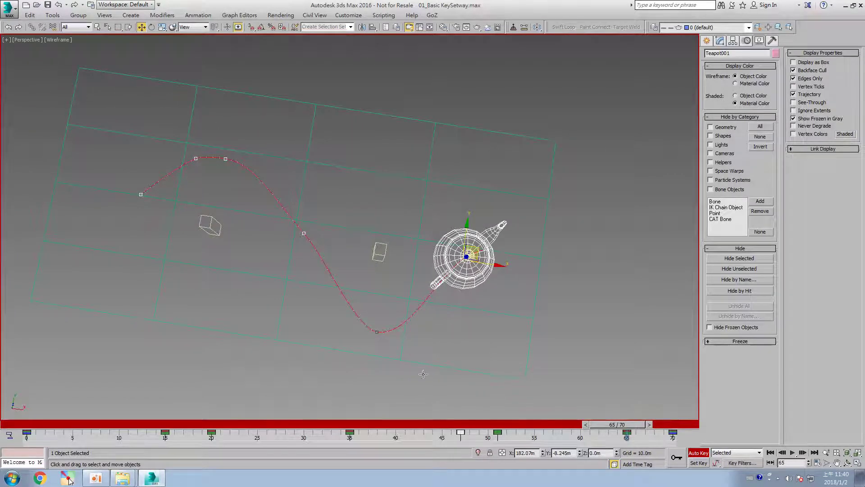
# Restore realistic shading and at frame 4 rotate the teapot about 35° on Z toward the start of the curve
pyautogui.press('Home')
pyautogui.press('F3')
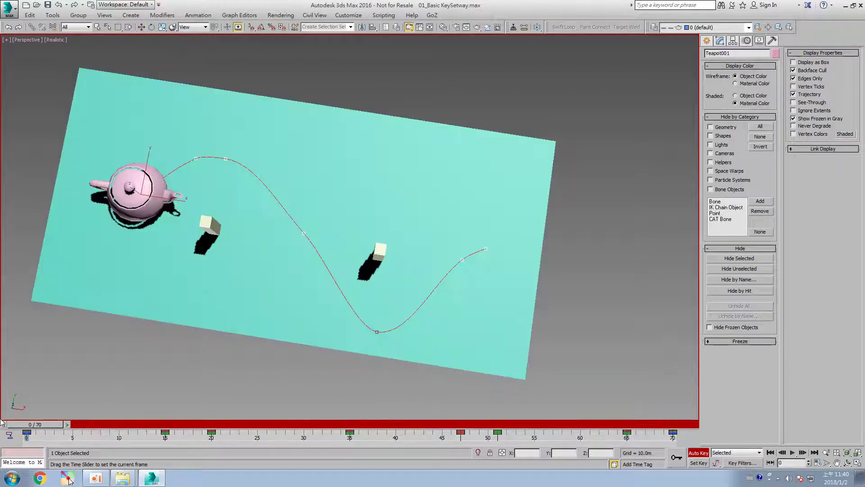
pyautogui.moveTo(34, 424); pyautogui.dragTo(66, 424)
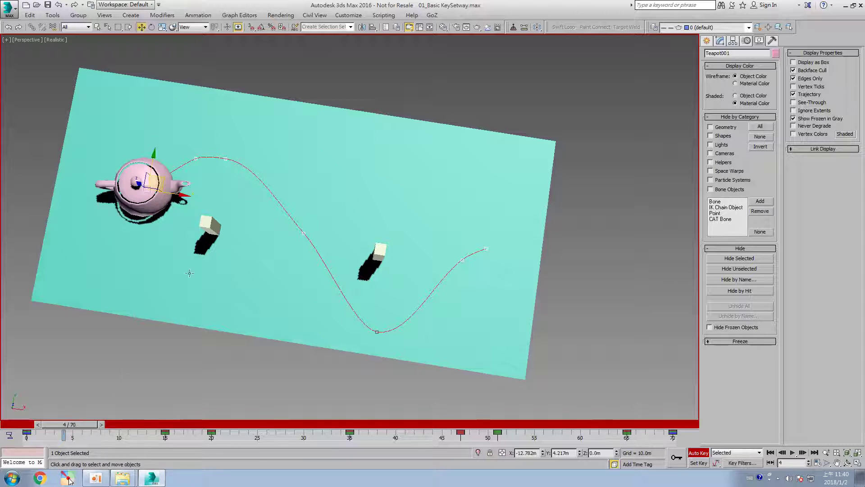
pyautogui.press('e')
pyautogui.moveTo(161, 202); pyautogui.dragTo(165, 155)
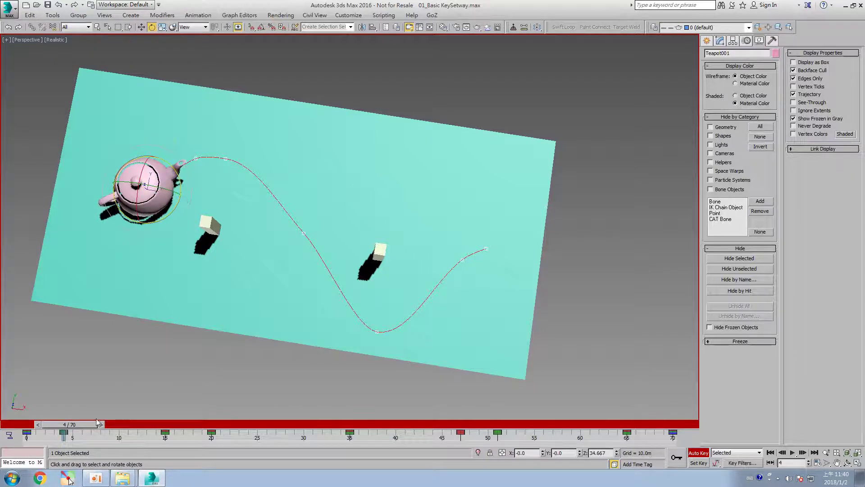
# At frame 20, move the teapot to about X 32.48 m, Y 33.20 m to round the trajectory, and check the motion before it
pyautogui.moveTo(80, 424); pyautogui.dragTo(216, 411)
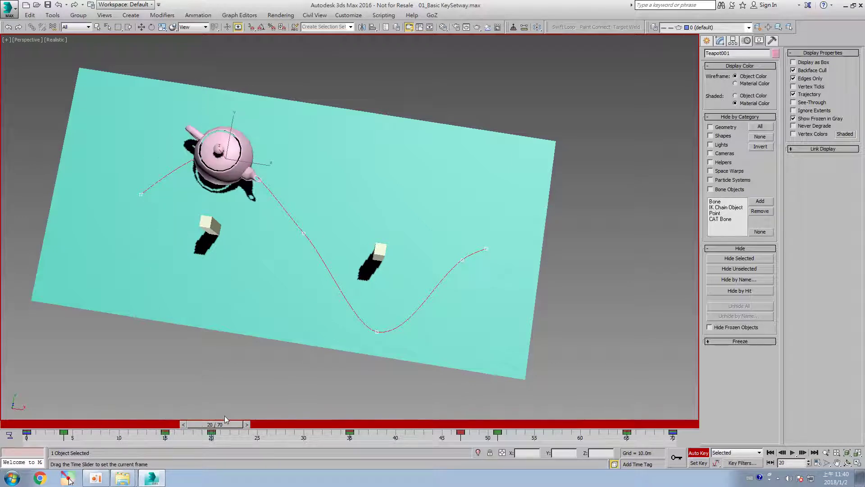
pyautogui.press('w')
pyautogui.moveTo(238, 147); pyautogui.dragTo(274, 153)
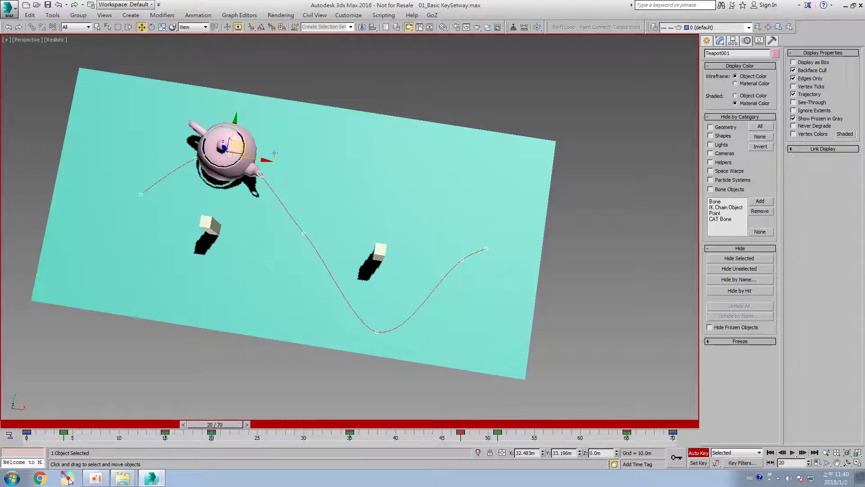
pyautogui.keyDown('alt'); pyautogui.moveTo(368, 284); pyautogui.dragTo(301, 342, button='middle'); pyautogui.keyUp('alt')
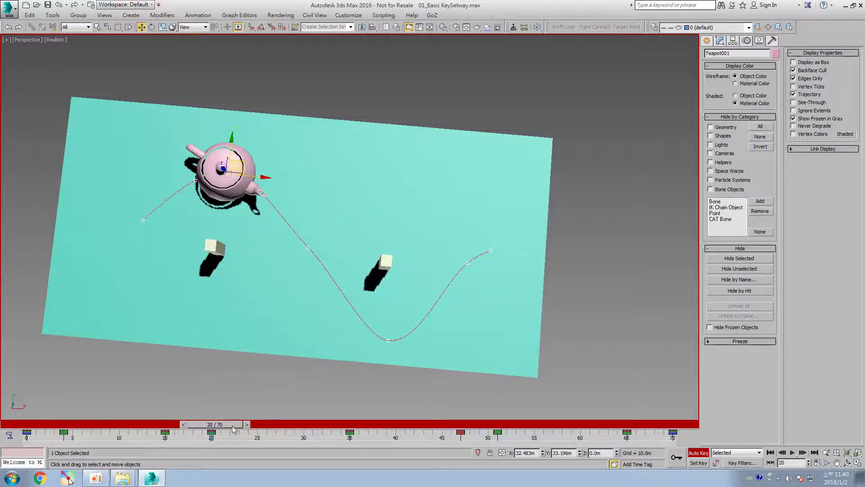
pyautogui.moveTo(233, 429); pyautogui.dragTo(146, 424)
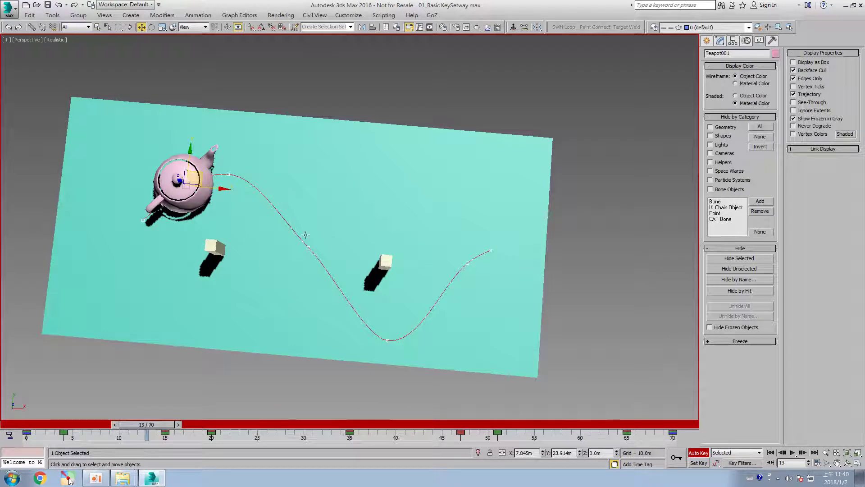
# At frame 35, move the teapot to about X 87.48 m, Y -12.27 m to smooth the middle of the trajectory
pyautogui.click(353, 428)
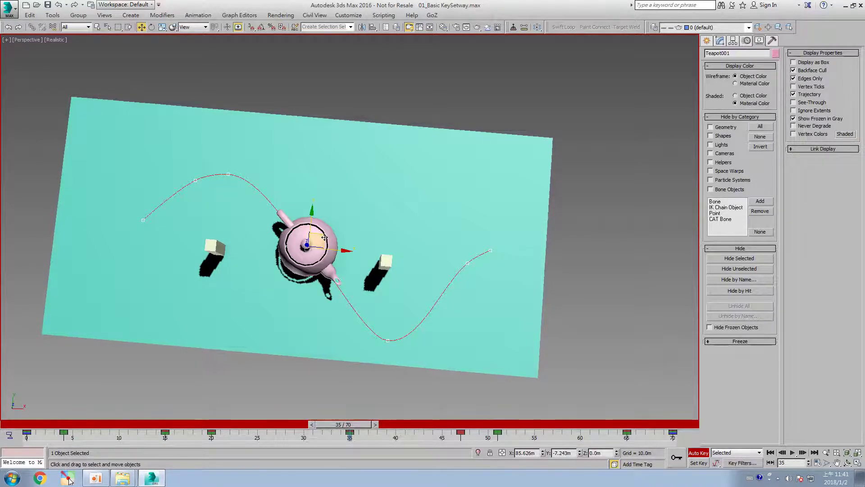
pyautogui.press('F3')
pyautogui.moveTo(326, 236)
pyautogui.mouseDown()
pyautogui.moveTo(316, 241)
pyautogui.moveTo(341, 238)
pyautogui.mouseUp()
pyautogui.press('e')
pyautogui.press('w')
pyautogui.moveTo(442, 343); pyautogui.dragTo(492, 344, button='middle')
pyautogui.press('F3')
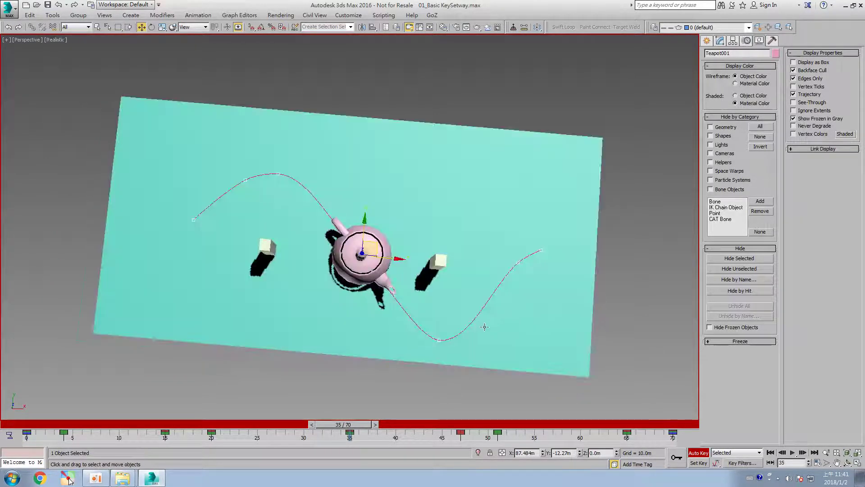
# Play back the teapot animation from an angled view, stop it, turn off Auto Key and scrub through to frame 70
pyautogui.press('/')
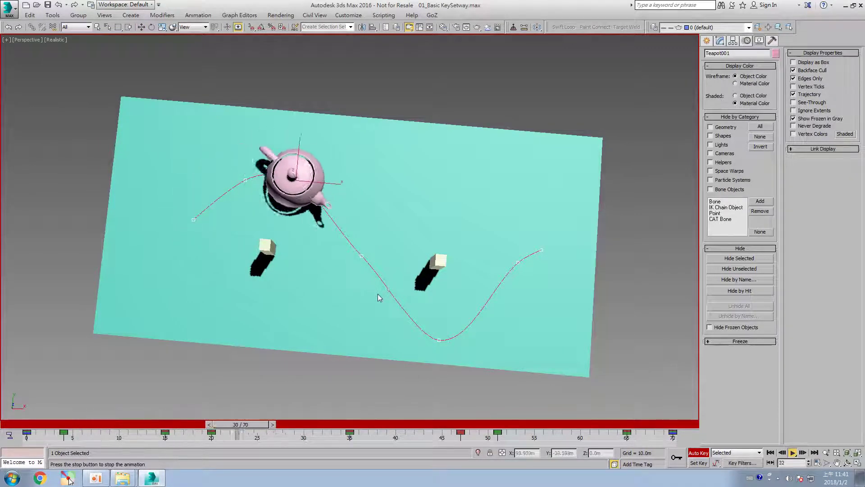
pyautogui.keyDown('alt'); pyautogui.moveTo(404, 299); pyautogui.dragTo(459, 227, button='middle'); pyautogui.keyUp('alt')
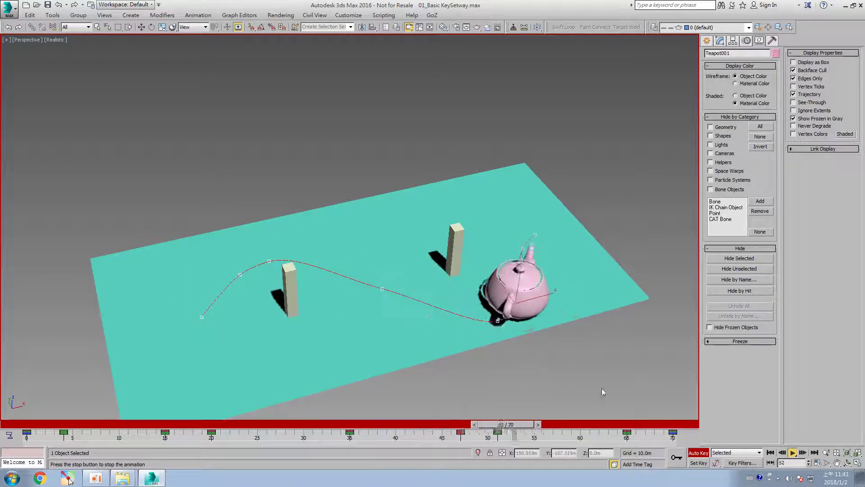
pyautogui.press('/')
pyautogui.click(702, 452)
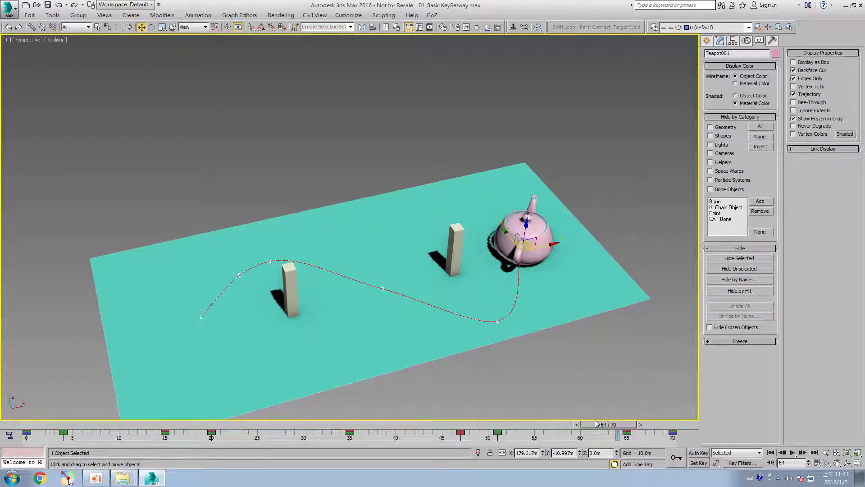
pyautogui.moveTo(60, 430); pyautogui.dragTo(738, 414)
pyautogui.press('w')
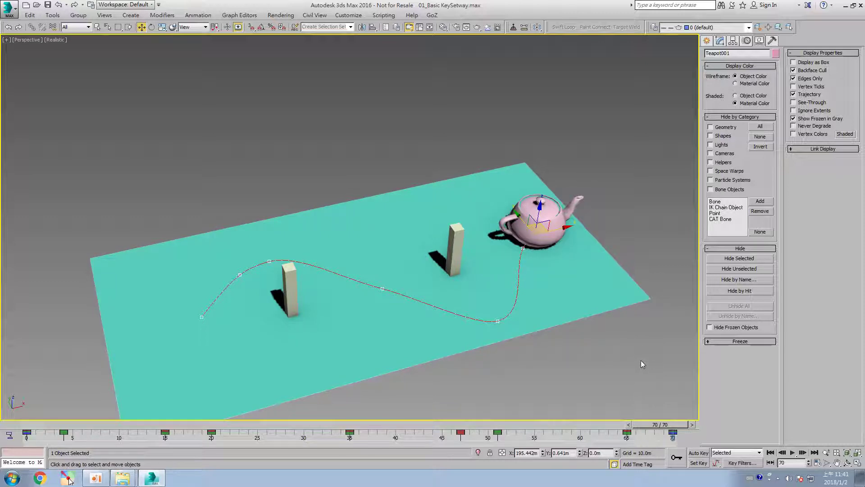
# Open the Curve Editor for the teapot and view its X, Y and Z Position curves one at a time
pyautogui.click(419, 27)
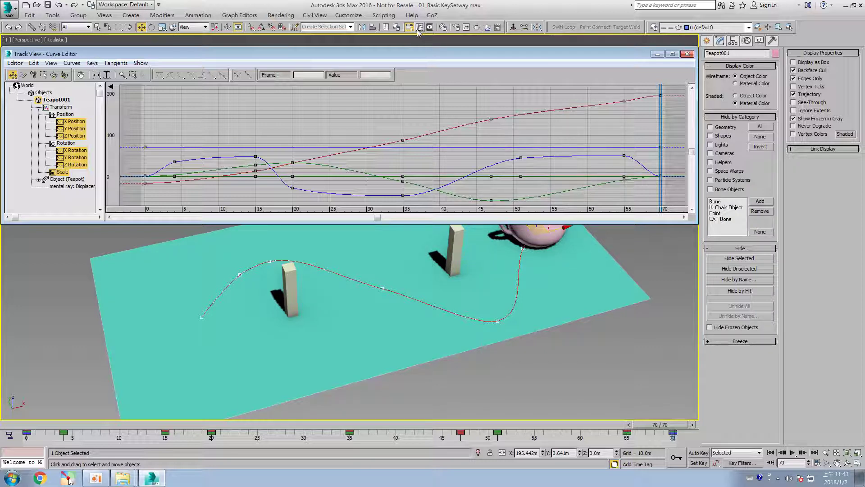
pyautogui.moveTo(510, 276); pyautogui.dragTo(511, 336, button='middle')
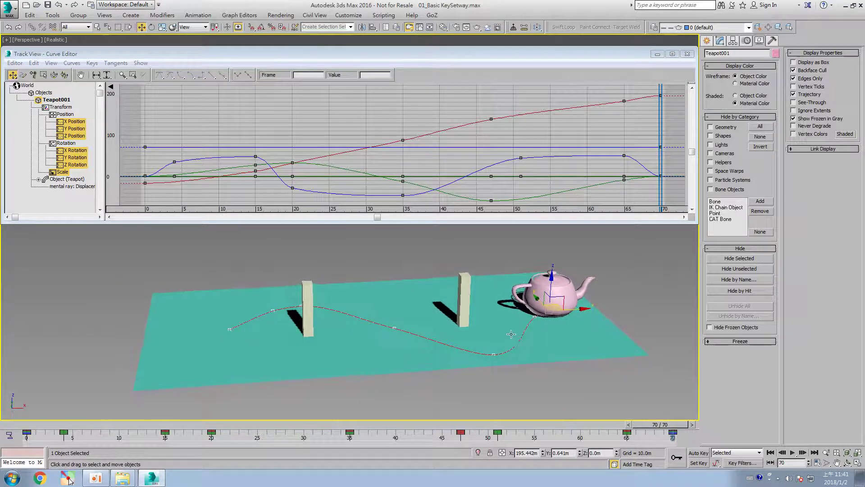
pyautogui.click(71, 121)
pyautogui.press('Down')
pyautogui.press('Down')
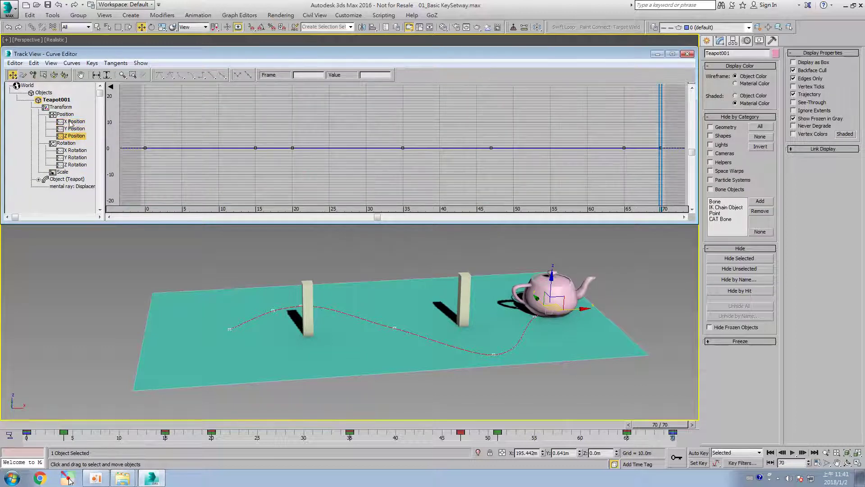
pyautogui.click(71, 122)
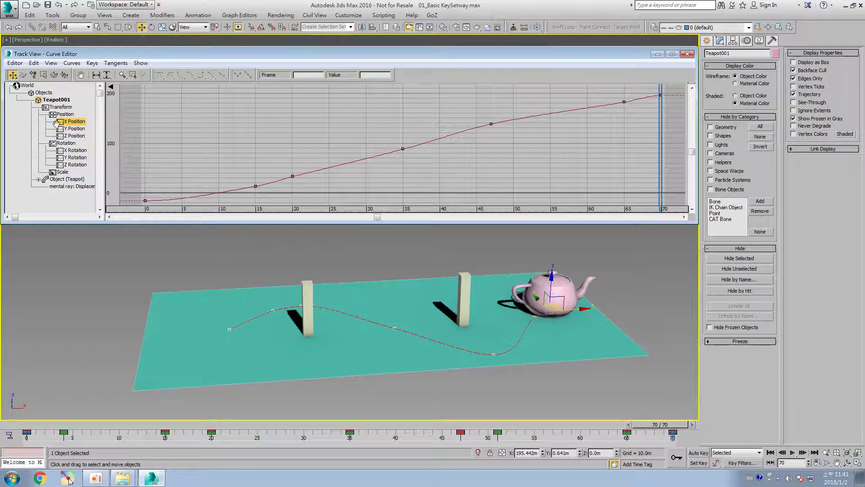
# Compare the teapot's combined position and rotation curves, and examine the individual X, Y and Z Position tracks
pyautogui.click(66, 114)
pyautogui.keyDown('shift'); pyautogui.click(76, 165); pyautogui.keyUp('shift')
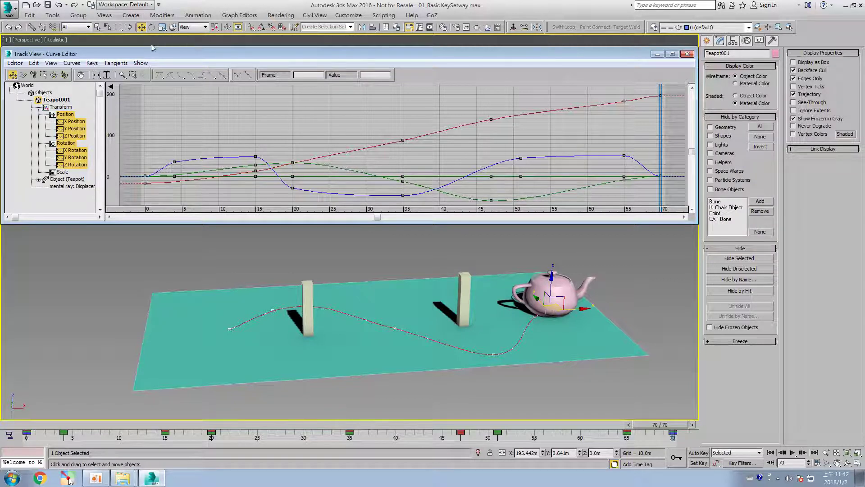
pyautogui.click(67, 116)
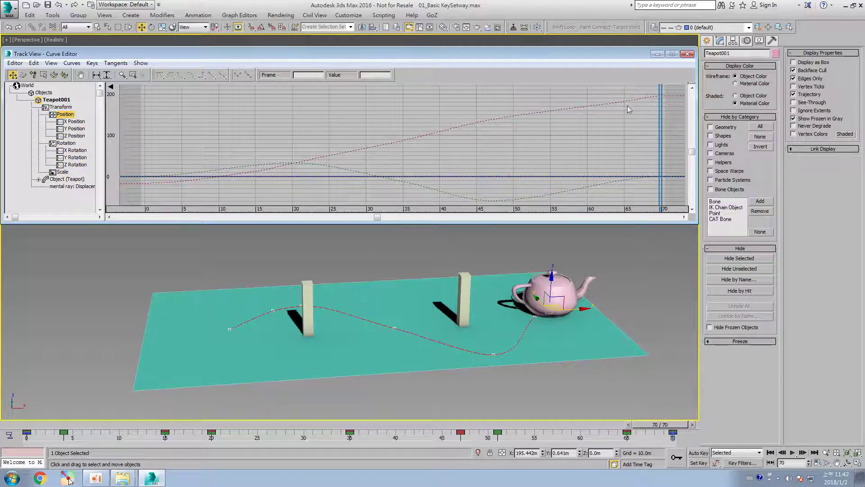
pyautogui.click(74, 122)
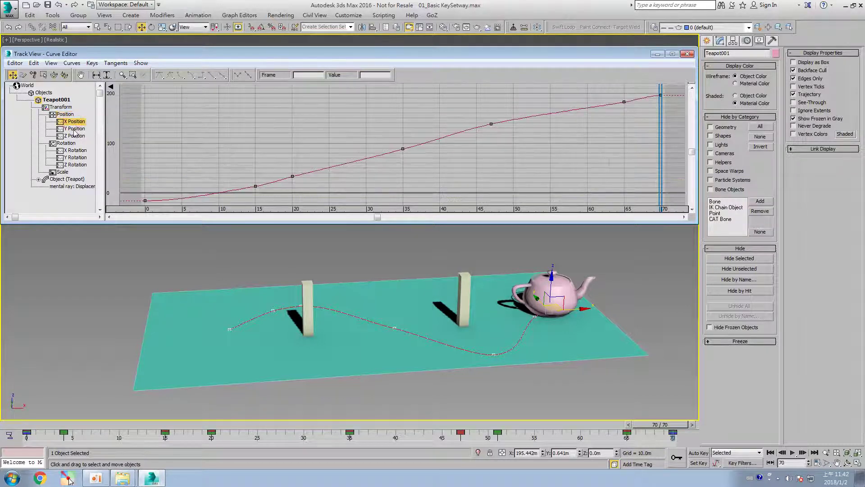
pyautogui.click(75, 130)
pyautogui.click(75, 136)
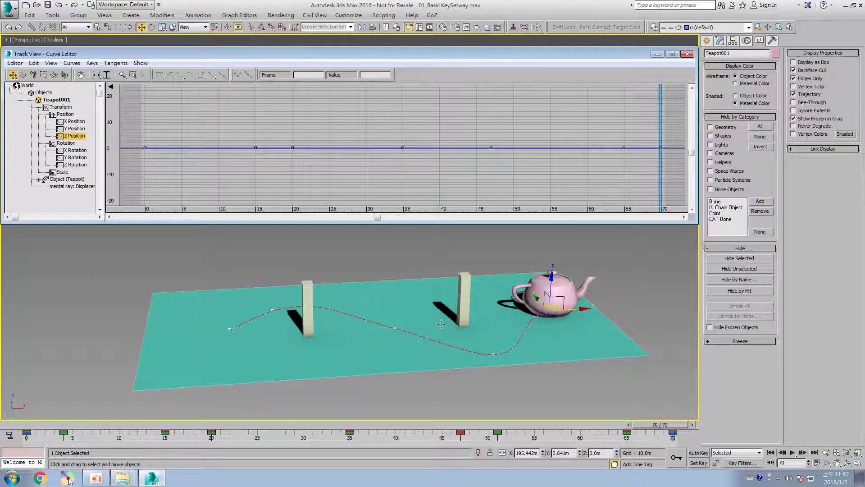
# At frame 38, try raising the teapot to about Z 35.57 m with Auto Key off, and undo the move
pyautogui.click(403, 420)
pyautogui.moveTo(413, 427); pyautogui.dragTo(391, 406)
pyautogui.moveTo(428, 304); pyautogui.dragTo(426, 250)
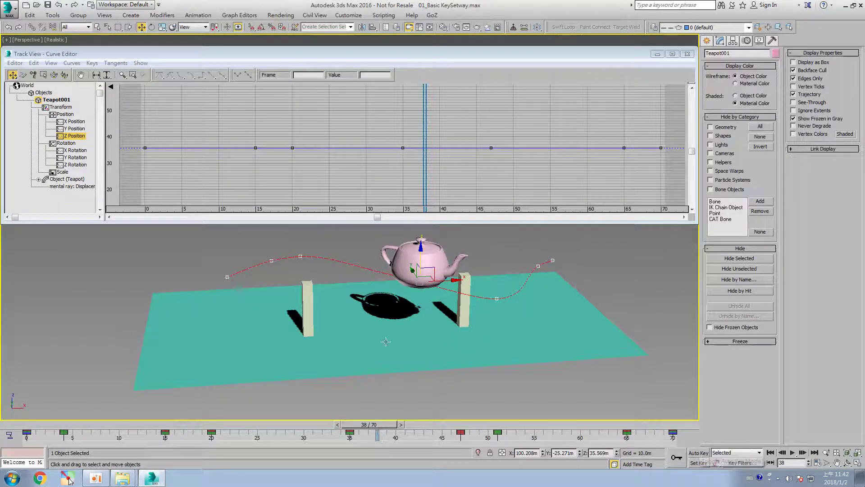
pyautogui.keyDown('alt'); pyautogui.moveTo(388, 316); pyautogui.dragTo(407, 296, button='middle'); pyautogui.keyUp('alt')
pyautogui.hotkey('ctrl', 'z')
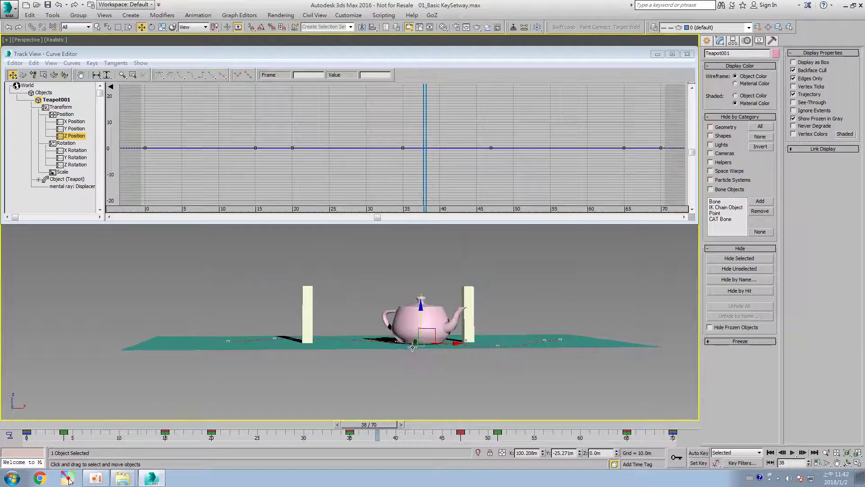
# Turn on Auto Key, try raising the teapot to about Z 29.8 m at frame 38, and undo the lift
pyautogui.click(698, 453)
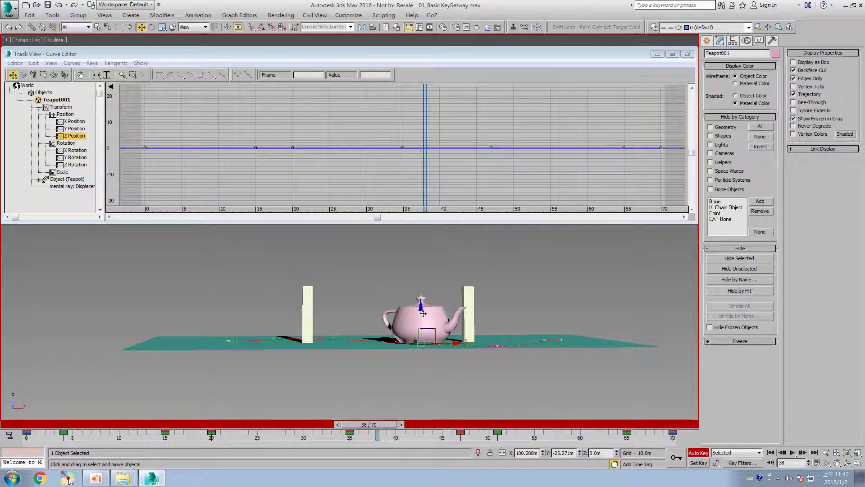
pyautogui.moveTo(419, 311); pyautogui.dragTo(420, 262)
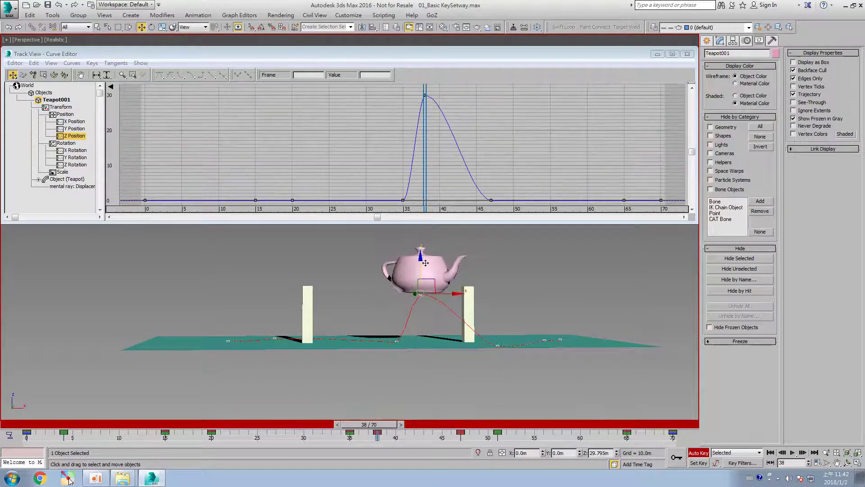
pyautogui.moveTo(431, 332)
pyautogui.keyDown('alt'); pyautogui.mouseDown(button='middle')
pyautogui.moveTo(444, 348)
pyautogui.moveTo(421, 337)
pyautogui.mouseUp(button='middle'); pyautogui.keyUp('alt')
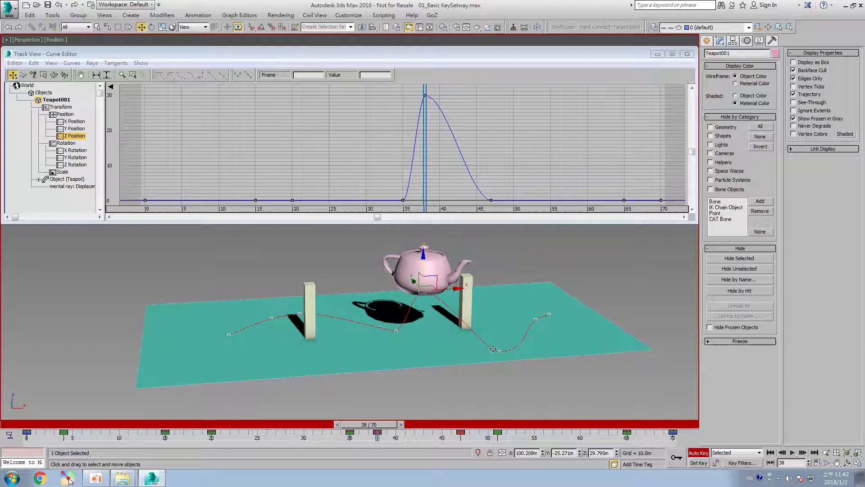
pyautogui.hotkey('ctrl', 'z')
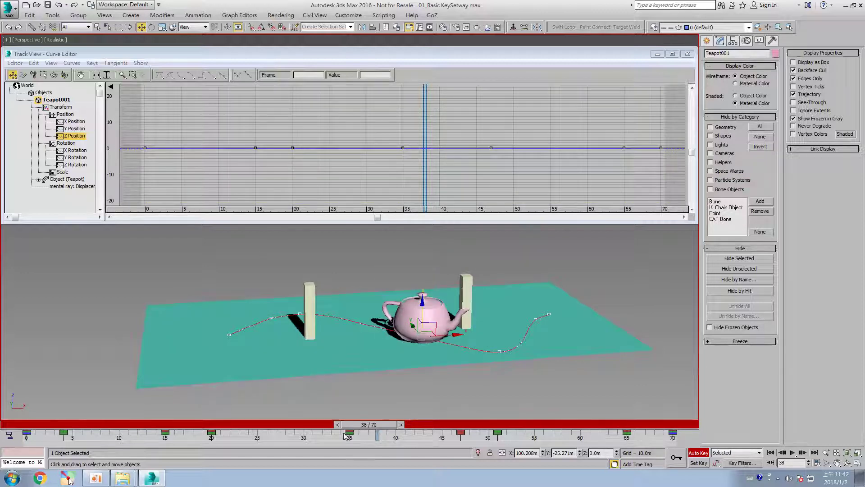
# At frame 42, raise the teapot to about Z 30 m and play back the animation to check the hop
pyautogui.moveTo(373, 425); pyautogui.dragTo(431, 427)
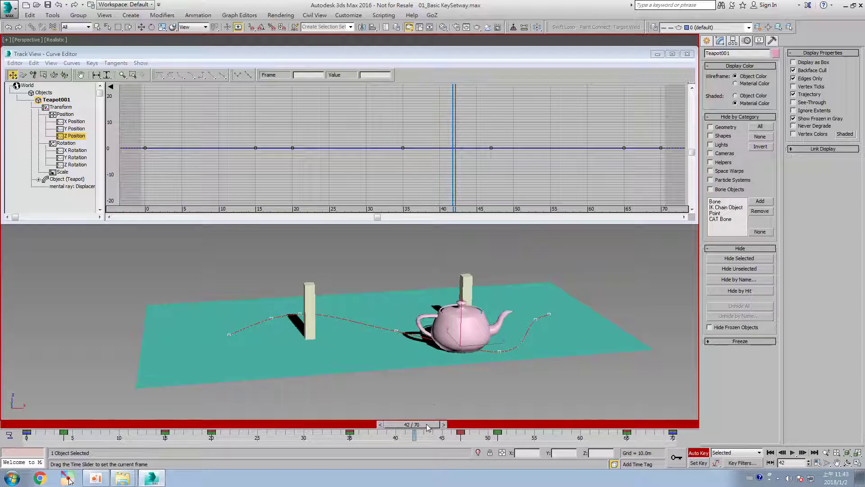
pyautogui.press('w')
pyautogui.moveTo(461, 325); pyautogui.dragTo(462, 276)
pyautogui.moveTo(422, 424); pyautogui.dragTo(253, 424)
pyautogui.press('/')
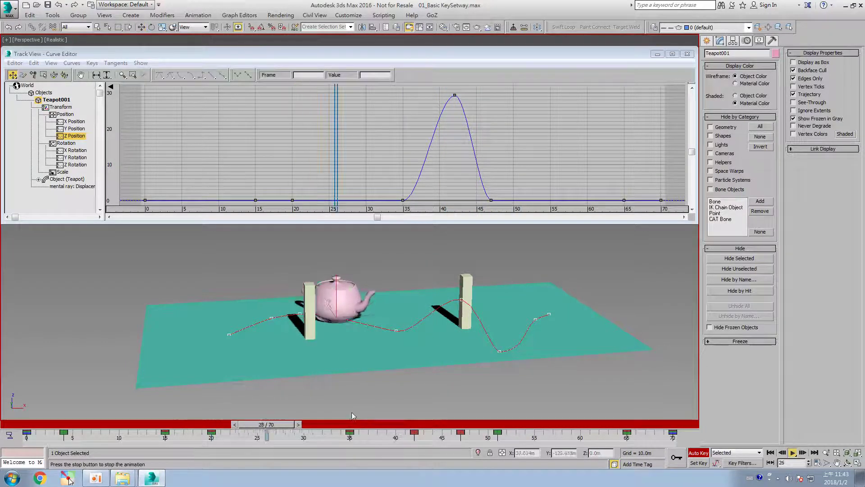
pyautogui.press('/')
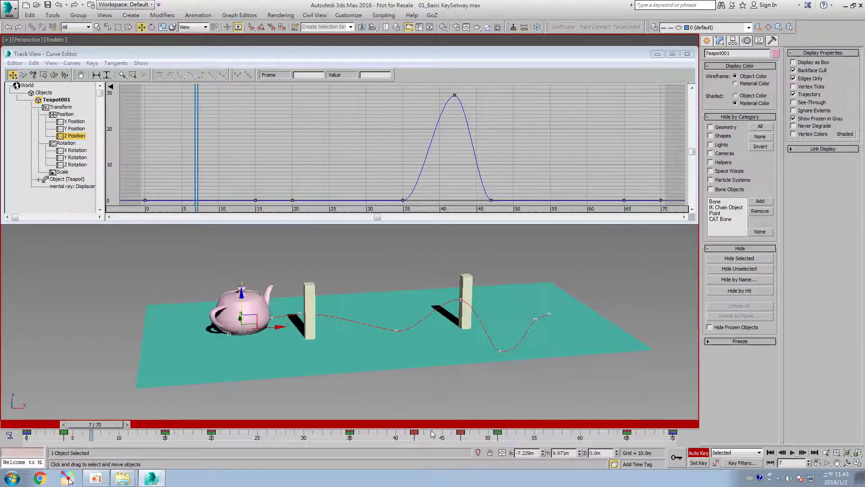
# Return to frame 42 and delete the teapot's height key there
pyautogui.moveTo(448, 424); pyautogui.dragTo(415, 425)
pyautogui.click(414, 433)
pyautogui.press('Delete')
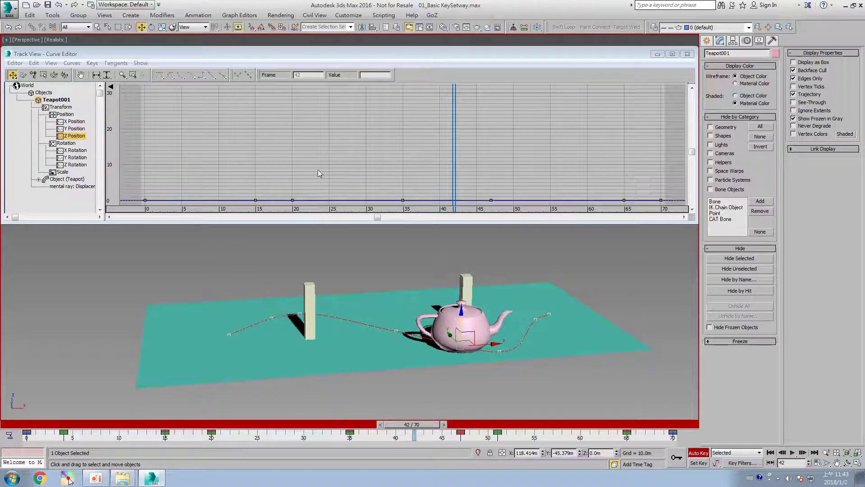
# On the Y Position curve, steepen the tangent of the frame 35 key to smooth the middle of the trajectory
pyautogui.click(74, 128)
pyautogui.click(74, 121)
pyautogui.click(74, 129)
pyautogui.keyDown('alt'); pyautogui.moveTo(427, 364); pyautogui.dragTo(436, 397, button='middle'); pyautogui.keyUp('alt')
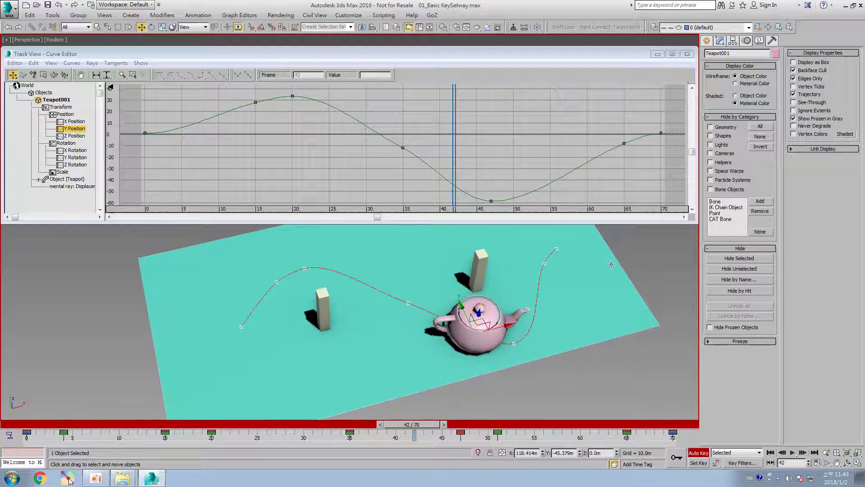
pyautogui.click(77, 130)
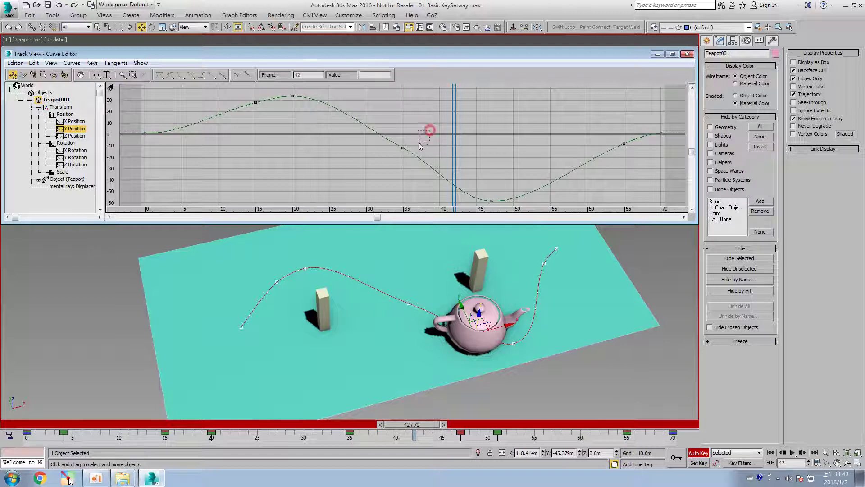
pyautogui.moveTo(419, 145); pyautogui.dragTo(394, 160)
pyautogui.moveTo(366, 129)
pyautogui.mouseDown()
pyautogui.moveTo(381, 122)
pyautogui.moveTo(368, 130)
pyautogui.moveTo(359, 121)
pyautogui.moveTo(367, 115)
pyautogui.mouseUp()
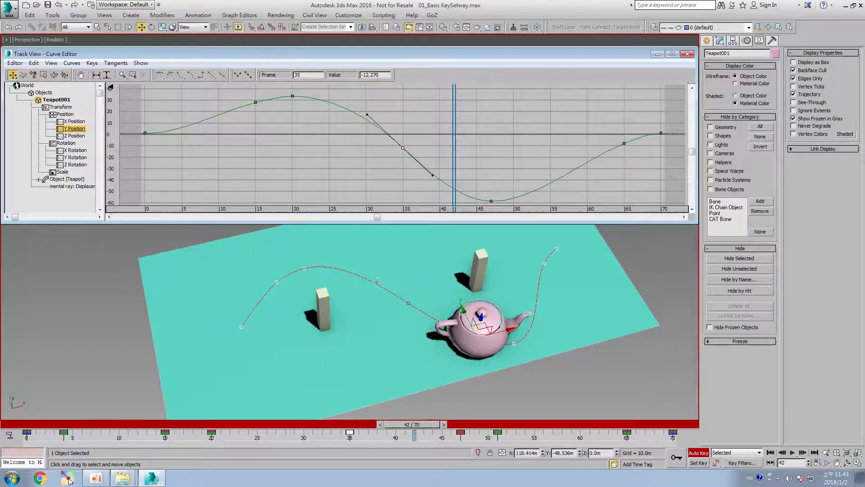
# On the X Position curve, skew the frame 35 key's tangent to bend the path, and realign it with the rising curve
pyautogui.click(79, 121)
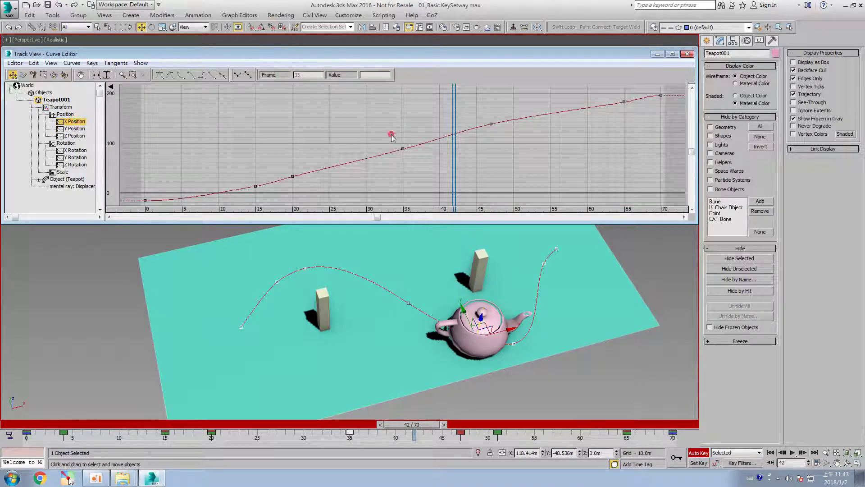
pyautogui.moveTo(391, 135); pyautogui.dragTo(408, 156)
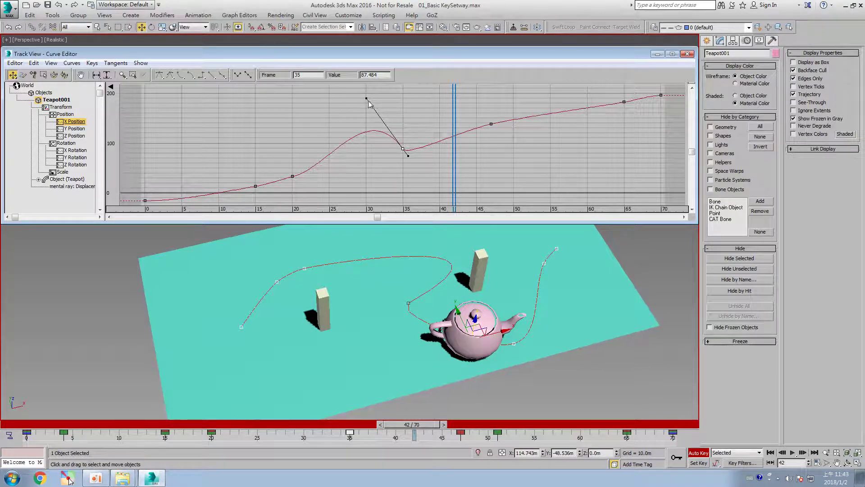
pyautogui.moveTo(369, 103); pyautogui.dragTo(433, 142)
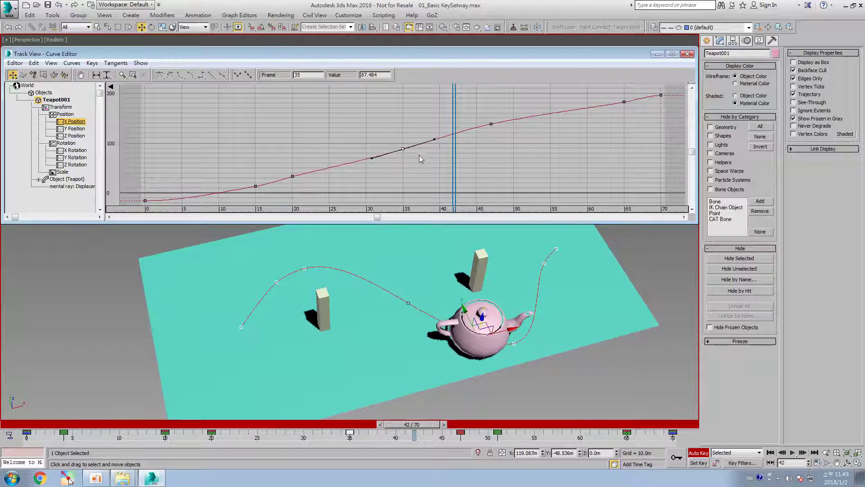
pyautogui.moveTo(446, 339); pyautogui.dragTo(441, 342, button='middle')
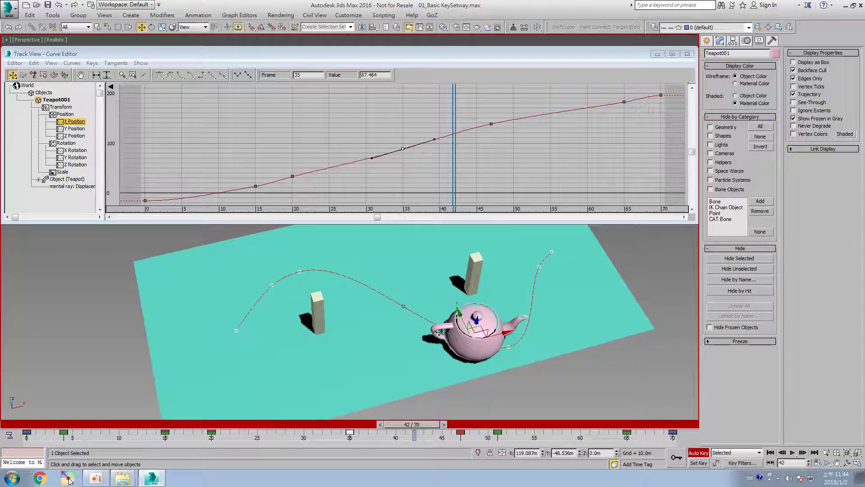
# Show the X and Y Position curves together and play back the teapot's motion to check it against the curves
pyautogui.keyDown('ctrl'); pyautogui.click(78, 130); pyautogui.keyUp('ctrl')
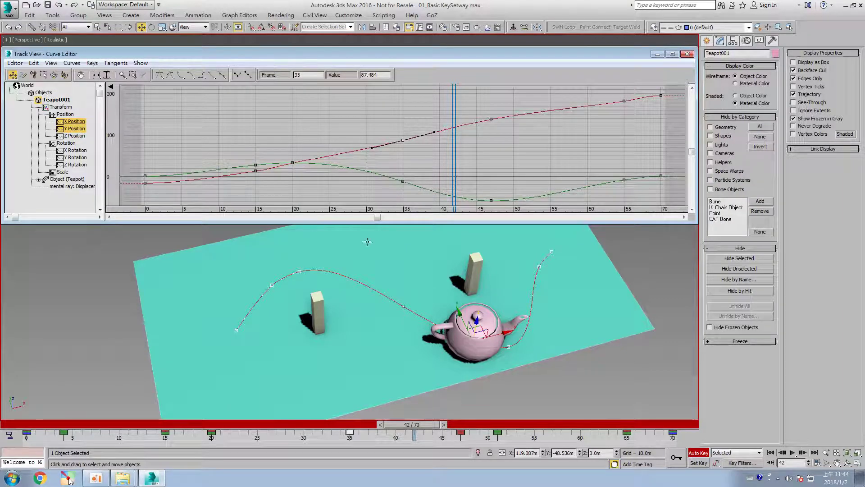
pyautogui.press('/')
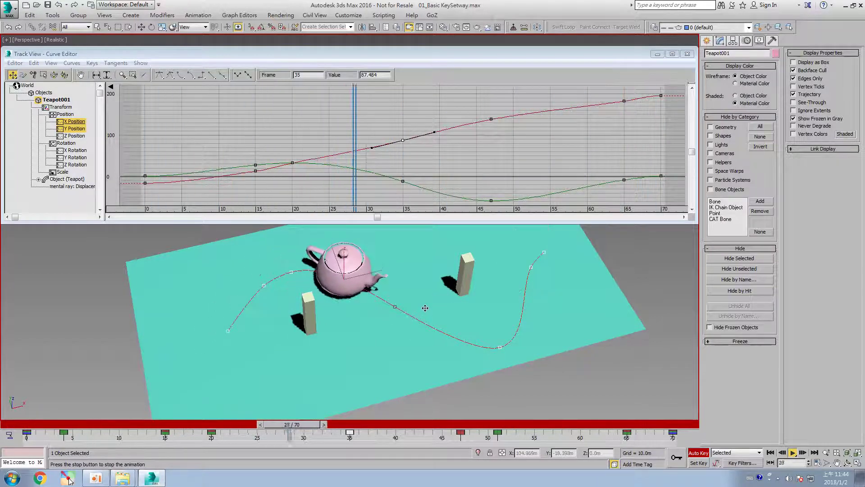
pyautogui.press('/')
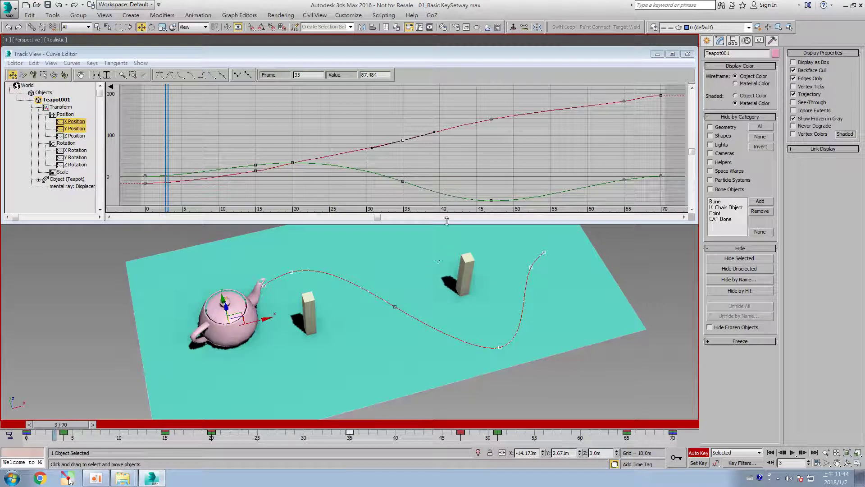
# Delete all of the teapot's keys from frame 4 through frame 65 and go to frame 0
pyautogui.moveTo(371, 179); pyautogui.dragTo(398, 168, button='middle')
pyautogui.keyDown('ctrl'); pyautogui.keyDown('alt'); pyautogui.moveTo(511, 139); pyautogui.dragTo(453, 175, button='middle'); pyautogui.keyUp('alt'); pyautogui.keyUp('ctrl')
pyautogui.moveTo(341, 314); pyautogui.dragTo(328, 318, button='middle')
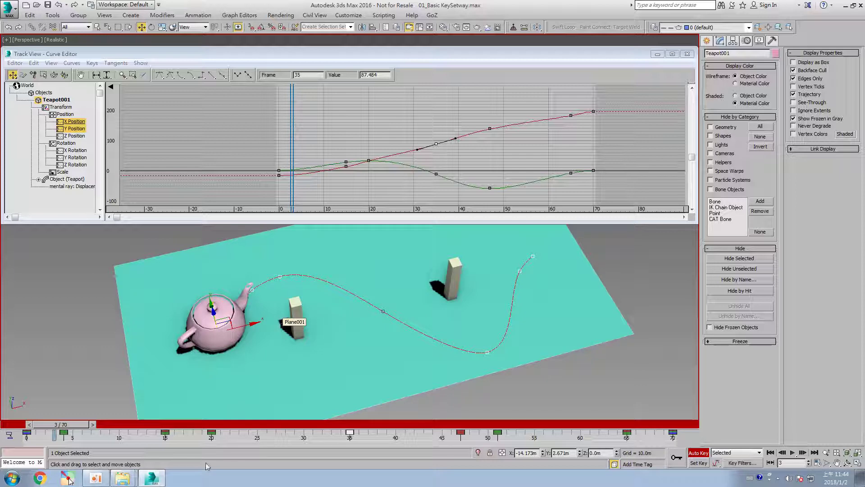
pyautogui.moveTo(75, 424); pyautogui.dragTo(654, 440)
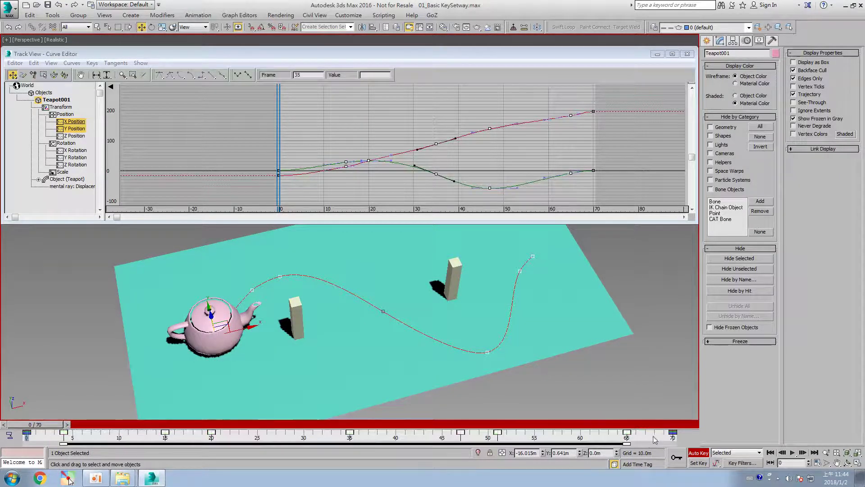
pyautogui.press('Delete')
# Move the teapot to about X 90.41 m, Y -9.55 m at frame 36, and around the far side of the first post at frame 15
pyautogui.click(112, 427)
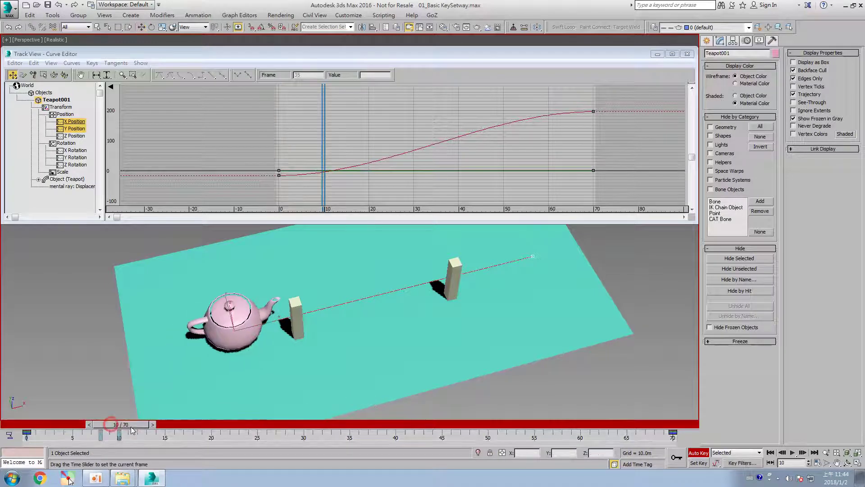
pyautogui.moveTo(121, 425); pyautogui.dragTo(368, 427)
pyautogui.press('w')
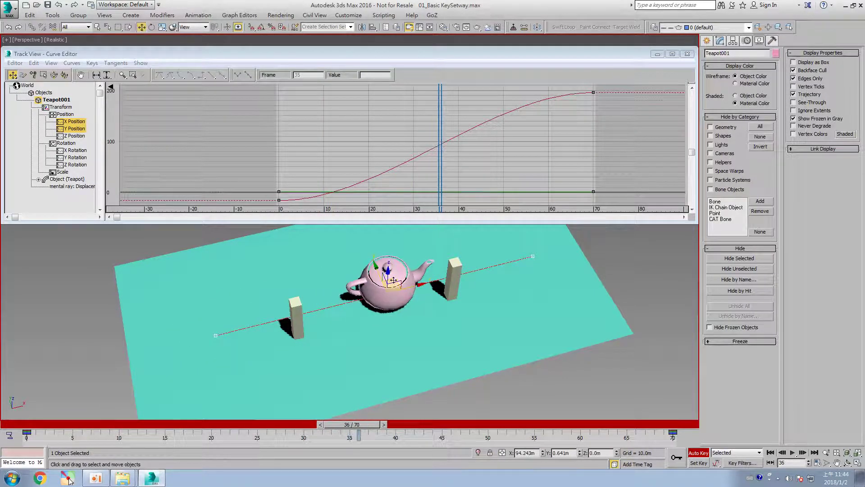
pyautogui.keyDown('alt'); pyautogui.moveTo(394, 279); pyautogui.dragTo(386, 280, button='middle'); pyautogui.keyUp('alt')
pyautogui.moveTo(390, 281)
pyautogui.mouseDown()
pyautogui.moveTo(395, 274)
pyautogui.moveTo(389, 295)
pyautogui.mouseUp()
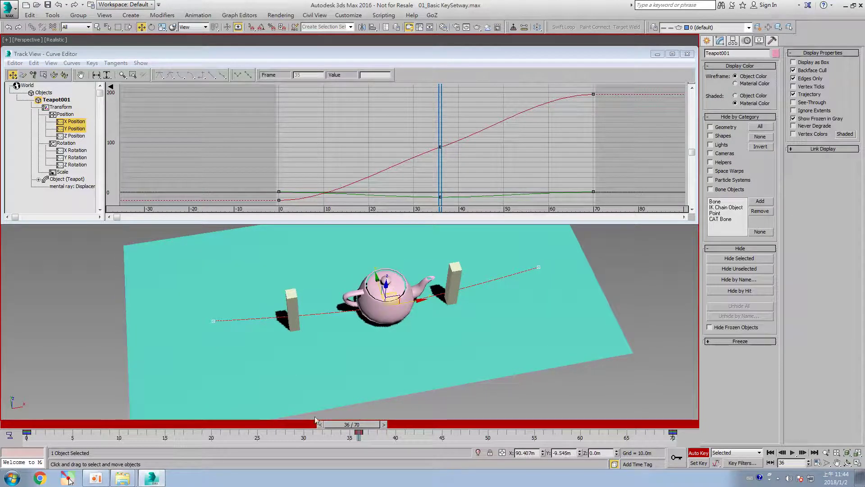
pyautogui.moveTo(315, 420); pyautogui.dragTo(128, 424)
pyautogui.moveTo(279, 290); pyautogui.dragTo(387, 379)
# At frame 54, move the teapot around the near side of the second post and play back the S-shaped motion
pyautogui.click(522, 425)
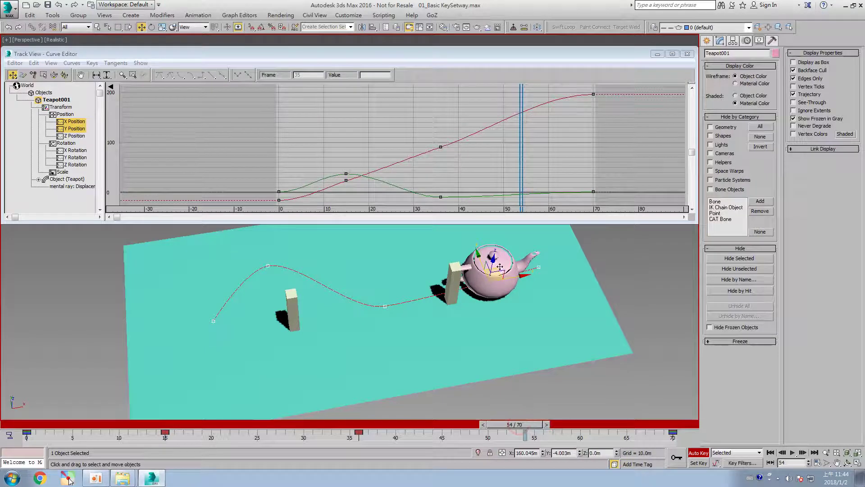
pyautogui.moveTo(505, 264); pyautogui.dragTo(497, 330)
pyautogui.moveTo(497, 330); pyautogui.dragTo(502, 336, button='middle')
pyautogui.press('/')
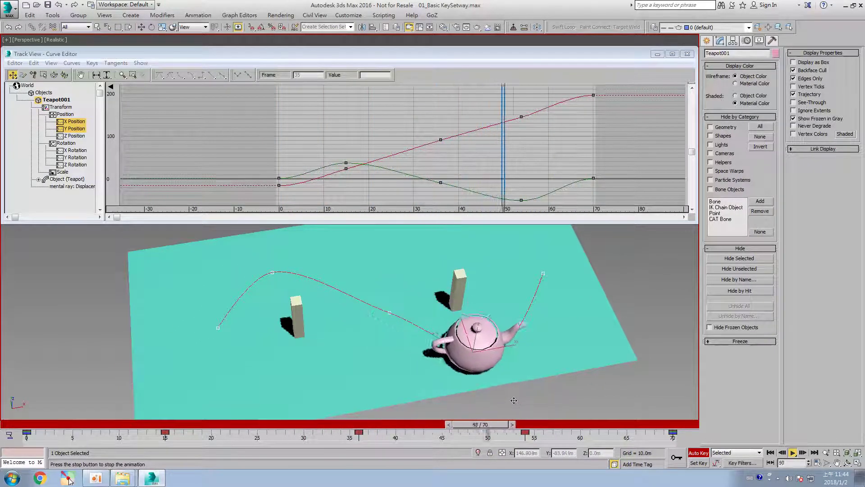
# Delete the teapot's key at frame 36 and play back the motion without it
pyautogui.press('/')
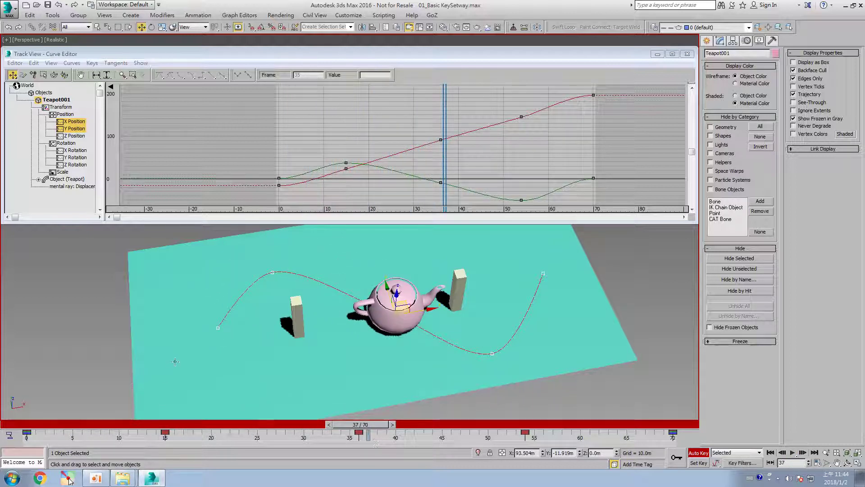
pyautogui.moveTo(384, 435); pyautogui.dragTo(349, 444)
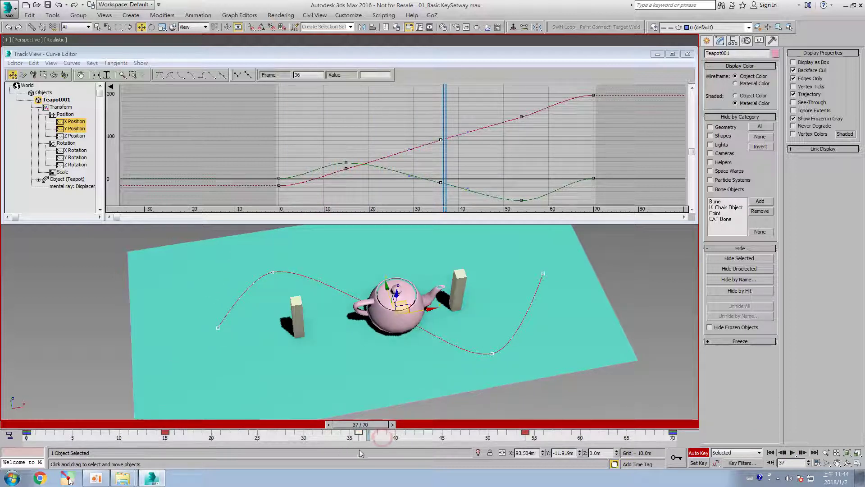
pyautogui.press('Delete')
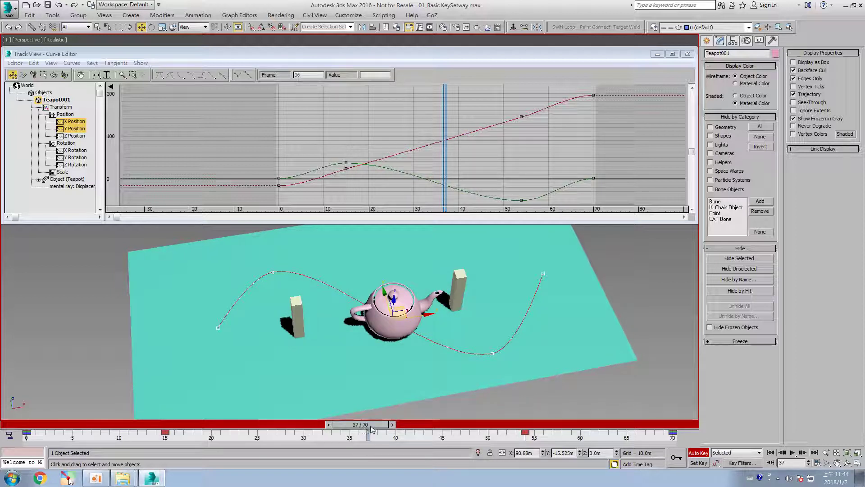
pyautogui.press('/')
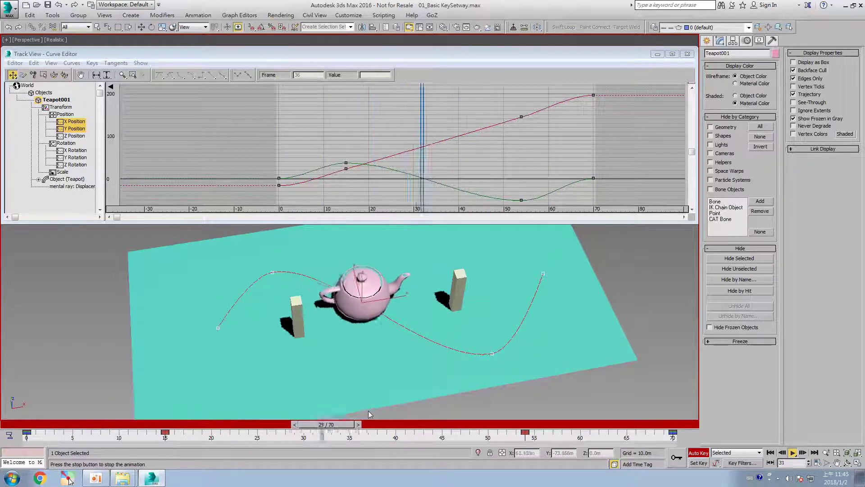
pyautogui.press('/')
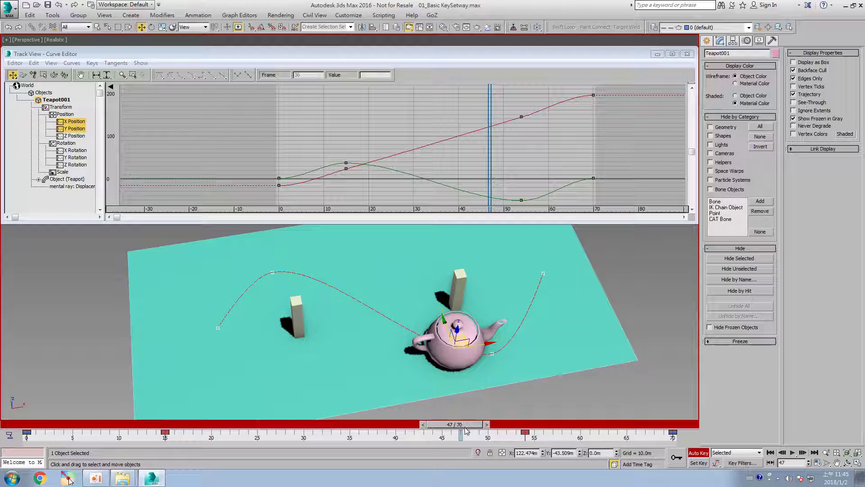
# Copy the teapot's frame 54 key to frame 69 so it holds its position before the final key
pyautogui.moveTo(471, 432); pyautogui.dragTo(538, 432)
pyautogui.moveTo(657, 440); pyautogui.dragTo(681, 438)
pyautogui.moveTo(548, 440); pyautogui.dragTo(664, 438)
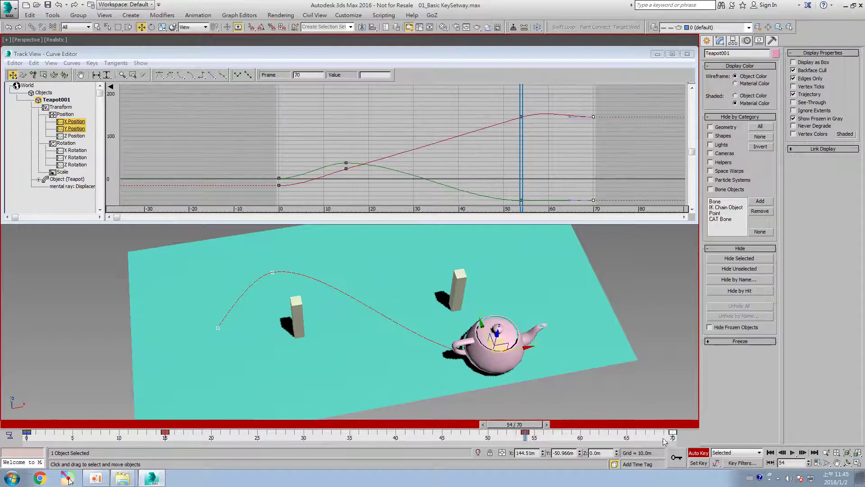
pyautogui.hotkey('ctrl', 'z')
pyautogui.keyDown('shift'); pyautogui.moveTo(525, 434); pyautogui.dragTo(663, 433); pyautogui.keyUp('shift')
pyautogui.press('q')
pyautogui.moveTo(532, 426); pyautogui.dragTo(673, 433)
pyautogui.press('w')
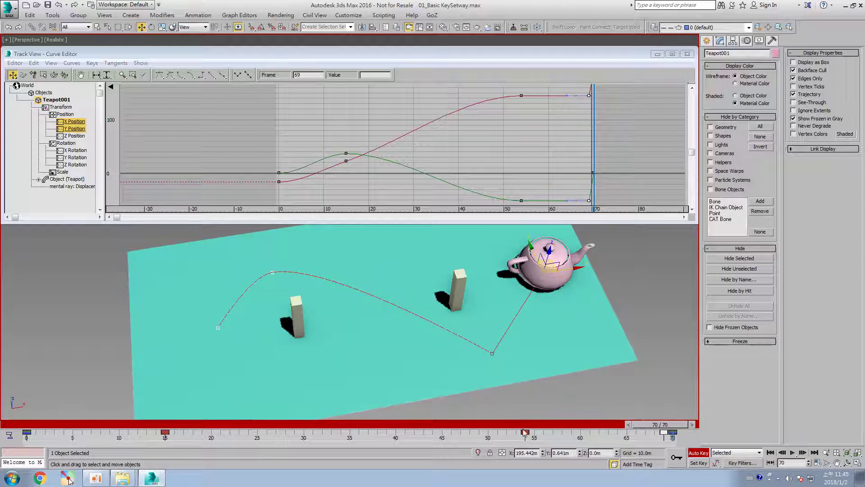
# Copy the teapot's frame 15 key to frame 53 to hold it beside the first post
pyautogui.click(165, 432)
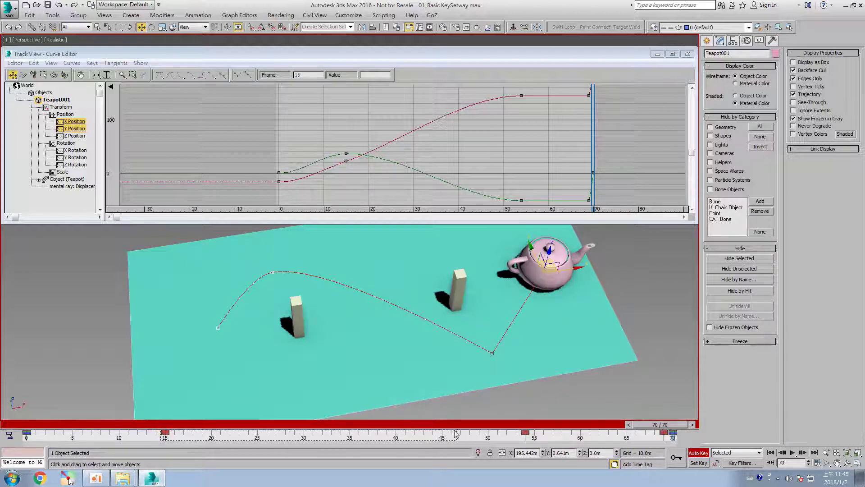
pyautogui.keyDown('shift'); pyautogui.moveTo(164, 432); pyautogui.dragTo(521, 435); pyautogui.keyUp('shift')
pyautogui.click(522, 425)
pyautogui.press('w')
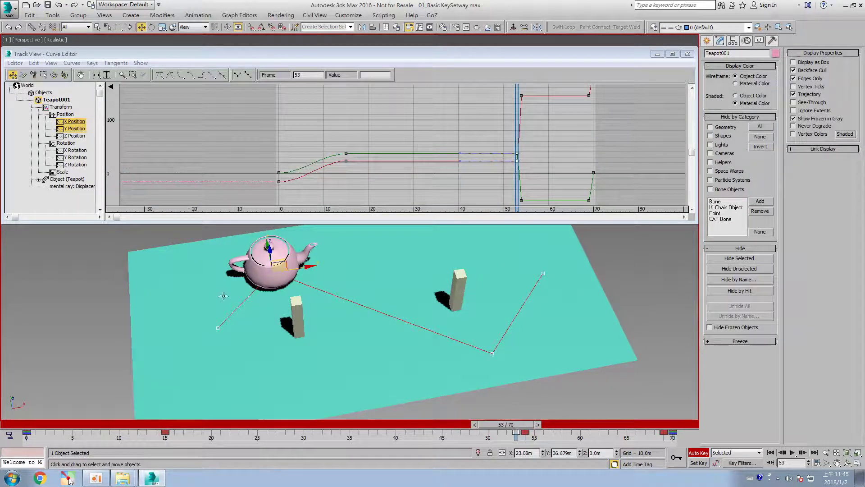
# Copy the teapot's frame 0 key to frame 14 and play back the hold-and-jump motion
pyautogui.moveTo(27, 433)
pyautogui.keyDown('shift'); pyautogui.mouseDown()
pyautogui.moveTo(153, 440)
pyautogui.moveTo(155, 429)
pyautogui.moveTo(36, 430)
pyautogui.mouseUp(); pyautogui.keyUp('shift')
pyautogui.press('w')
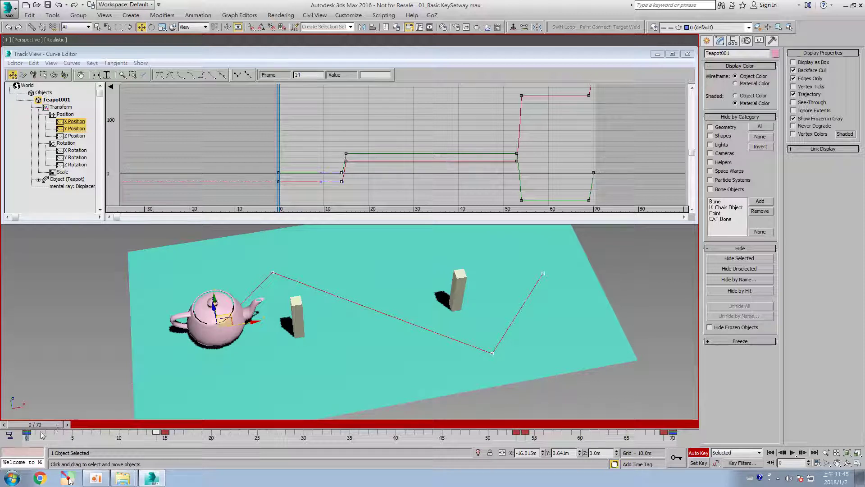
pyautogui.moveTo(150, 428); pyautogui.dragTo(512, 439)
pyautogui.press('/')
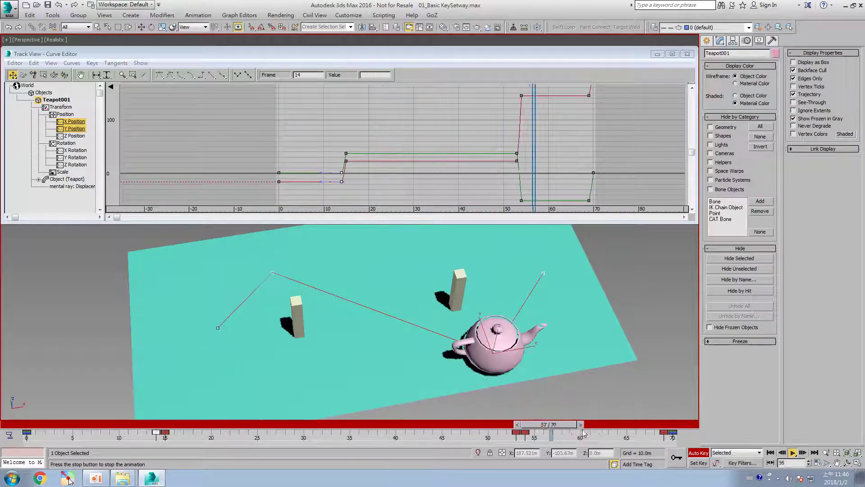
pyautogui.press('/')
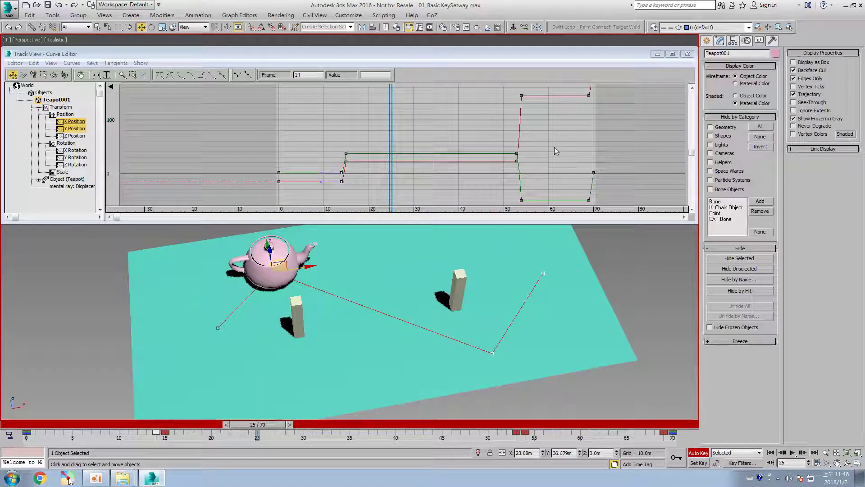
# Delete the copied hold keys at frames 53, 14 and 69 and play back the smooth motion again
pyautogui.moveTo(504, 438); pyautogui.dragTo(515, 440)
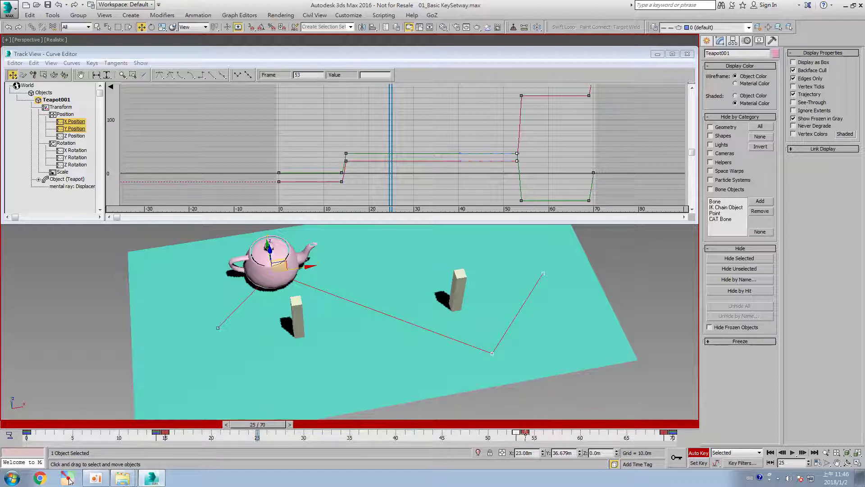
pyautogui.press('Delete')
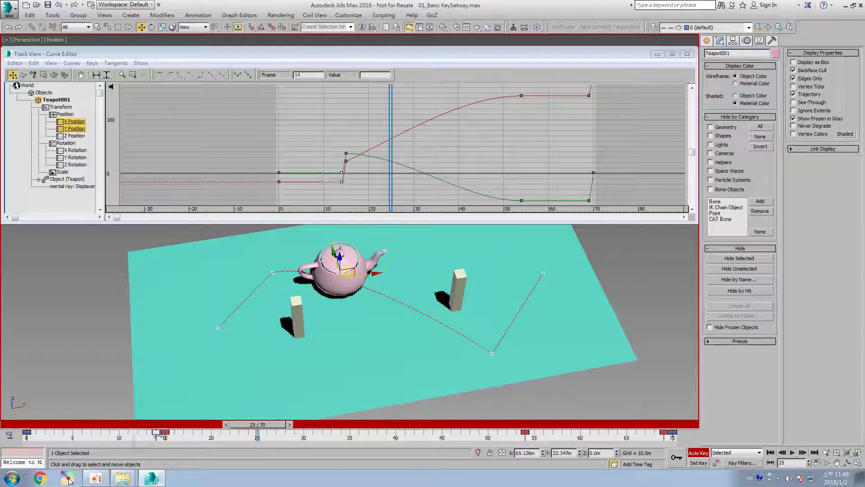
pyautogui.press('Delete')
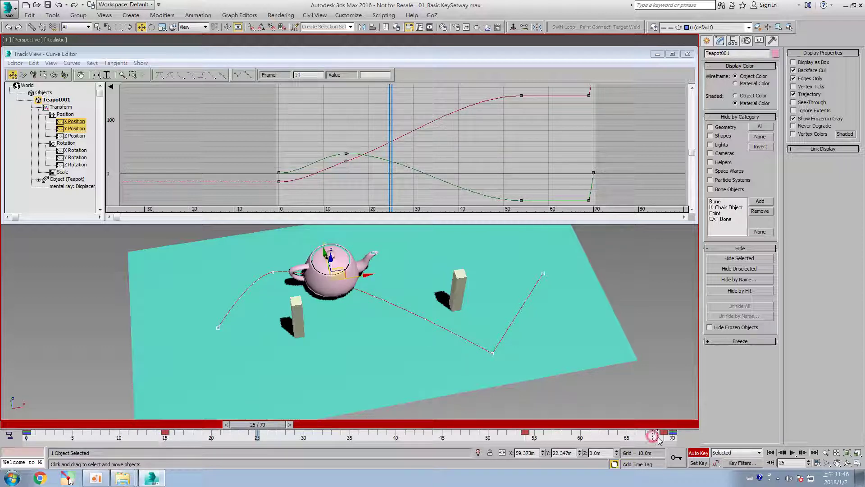
pyautogui.press('Delete')
pyautogui.press('/')
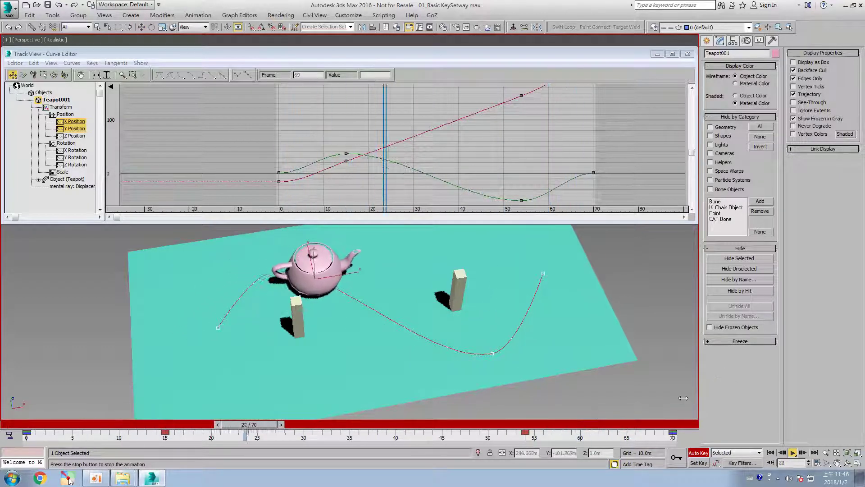
pyautogui.press('/')
# Select all X and Y Position keys in the Curve Editor, set their tangents to Step and play back the motion
pyautogui.keyDown('ctrl'); pyautogui.keyDown('alt'); pyautogui.moveTo(531, 137); pyautogui.dragTo(436, 143, button='middle'); pyautogui.keyUp('alt'); pyautogui.keyUp('ctrl')
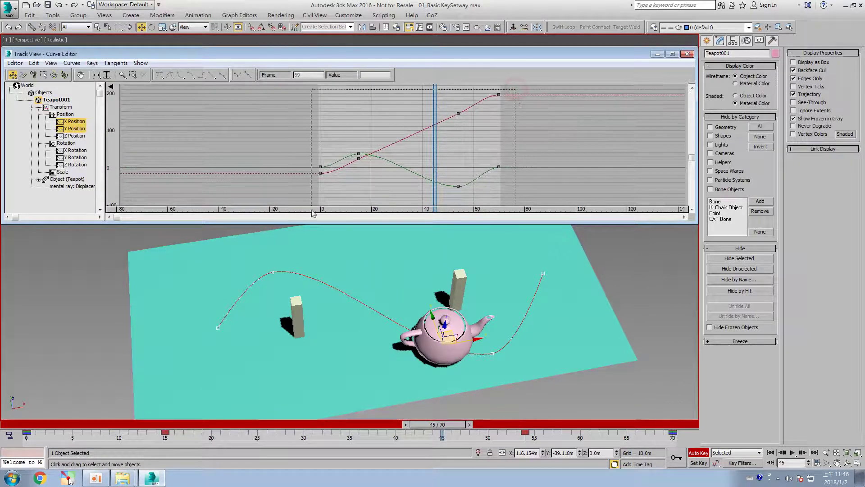
pyautogui.moveTo(313, 213); pyautogui.dragTo(313, 212)
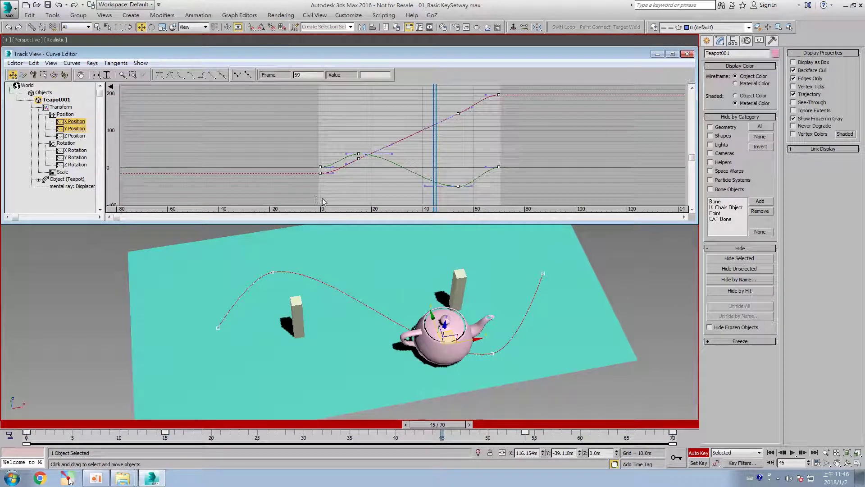
pyautogui.click(201, 75)
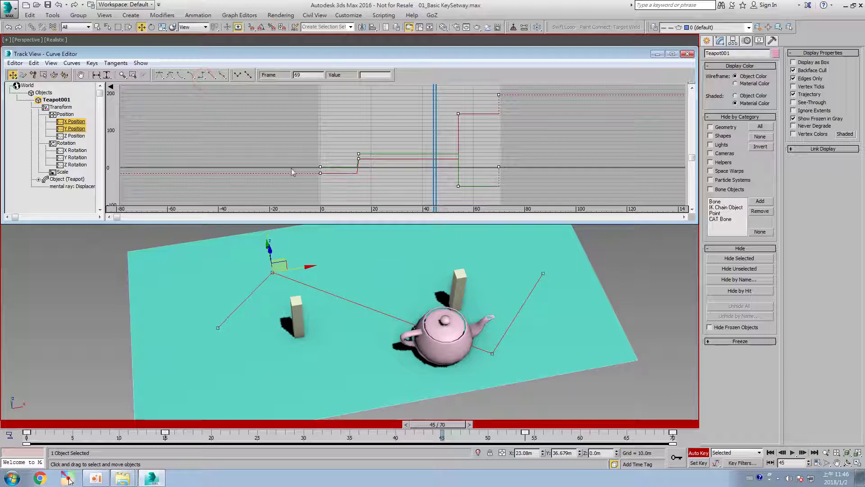
pyautogui.press('/')
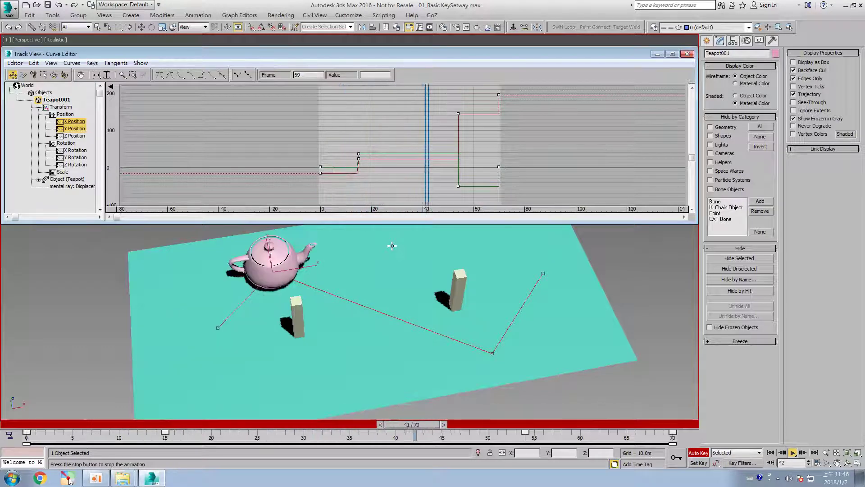
pyautogui.press('/')
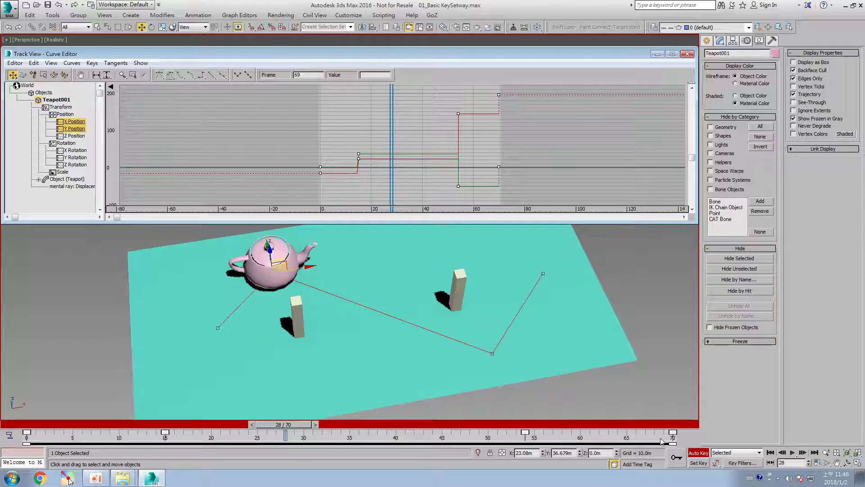
# Scale the teapot's selected key range to 50% so that the last key falls at frame 35
pyautogui.click(670, 426)
pyautogui.moveTo(681, 430)
pyautogui.mouseDown()
pyautogui.moveTo(86, 428)
pyautogui.moveTo(681, 428)
pyautogui.mouseUp()
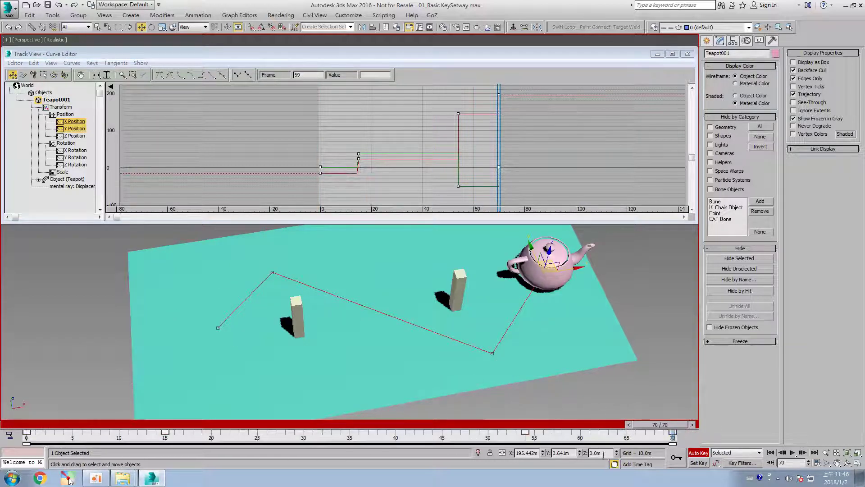
pyautogui.moveTo(672, 444); pyautogui.dragTo(350, 441)
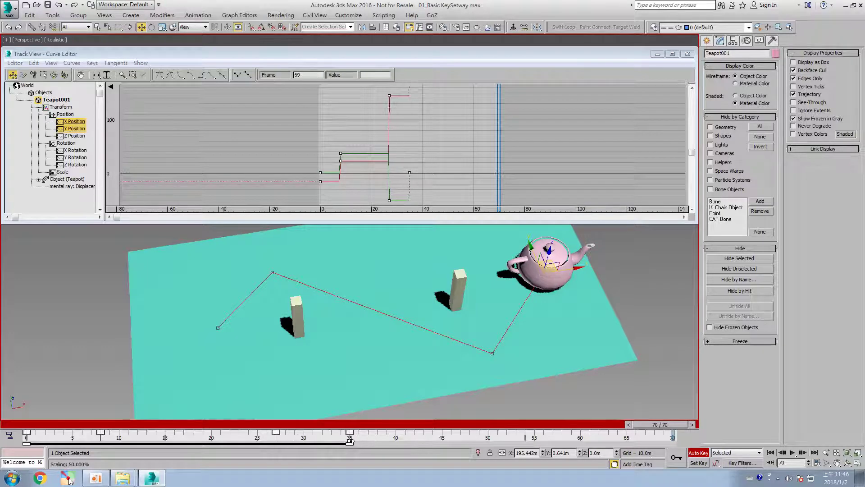
# Copy the keys at frames 0, 8 and 27 to frames 70, 61 and 43, and play back from frame 0
pyautogui.click(41, 434)
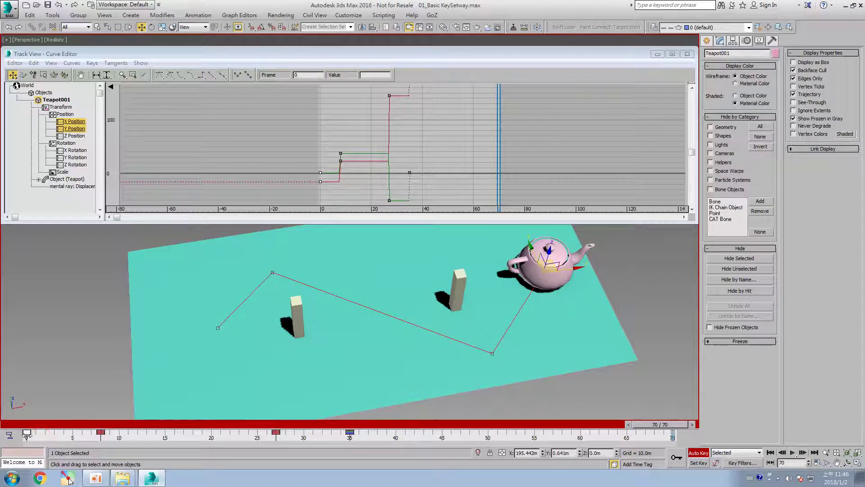
pyautogui.click(39, 434)
pyautogui.keyDown('shift'); pyautogui.moveTo(27, 433); pyautogui.dragTo(673, 434); pyautogui.keyUp('shift')
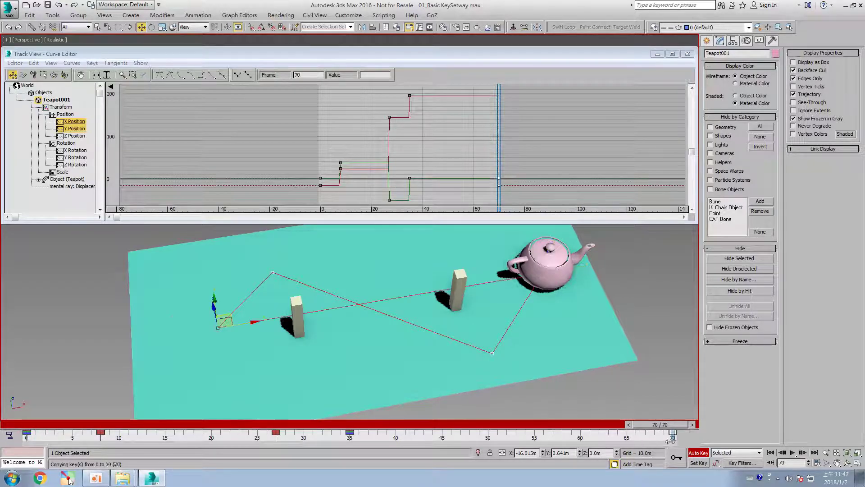
pyautogui.keyDown('shift'); pyautogui.moveTo(100, 435); pyautogui.dragTo(589, 446); pyautogui.keyUp('shift')
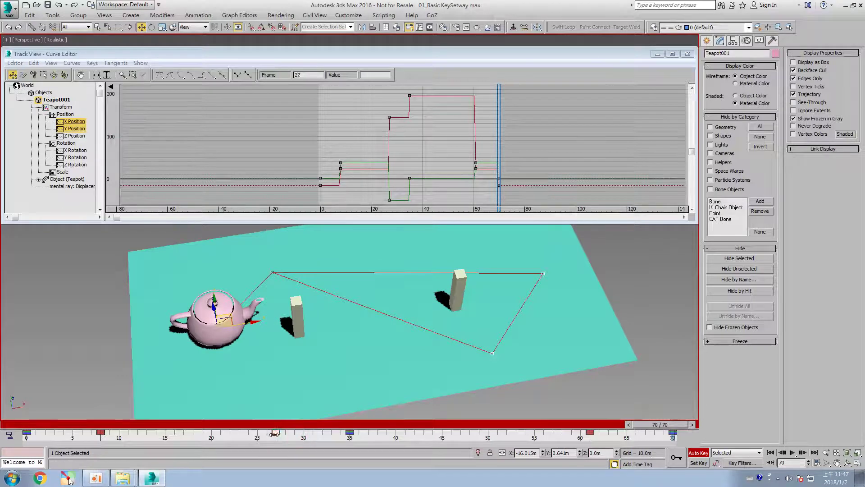
pyautogui.keyDown('shift'); pyautogui.moveTo(276, 434); pyautogui.dragTo(421, 434); pyautogui.keyUp('shift')
pyautogui.click(44, 428)
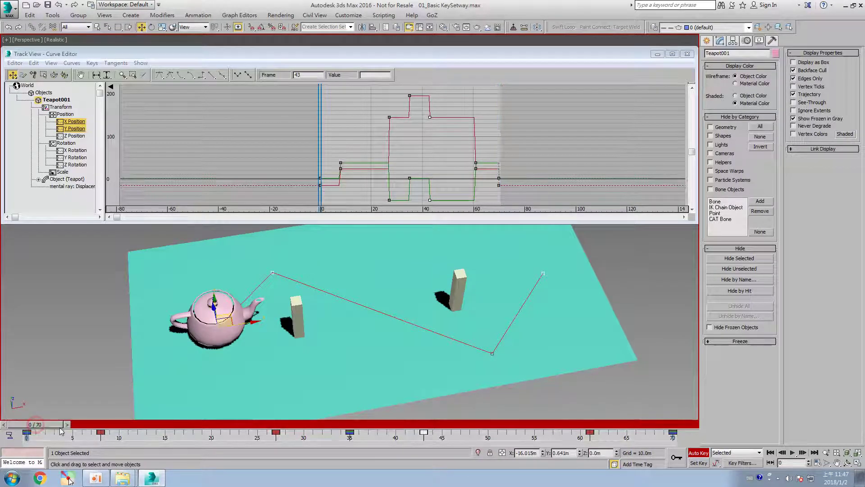
pyautogui.press('/')
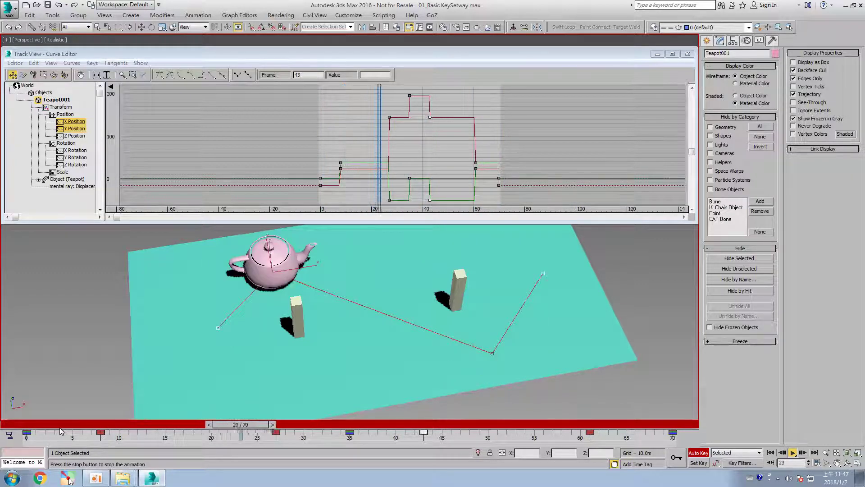
pyautogui.press('/')
# Move the teapot to about X -15.16 m, Y 40.79 m at frame 4 and X 69.8 m, Y 36.68 m at frame 15
pyautogui.moveTo(160, 424); pyautogui.dragTo(80, 424)
pyautogui.press('w')
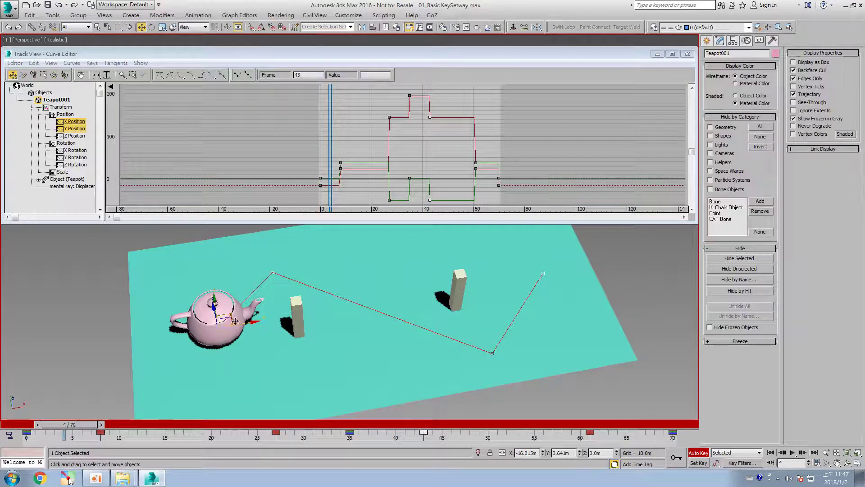
pyautogui.moveTo(229, 311); pyautogui.dragTo(251, 306)
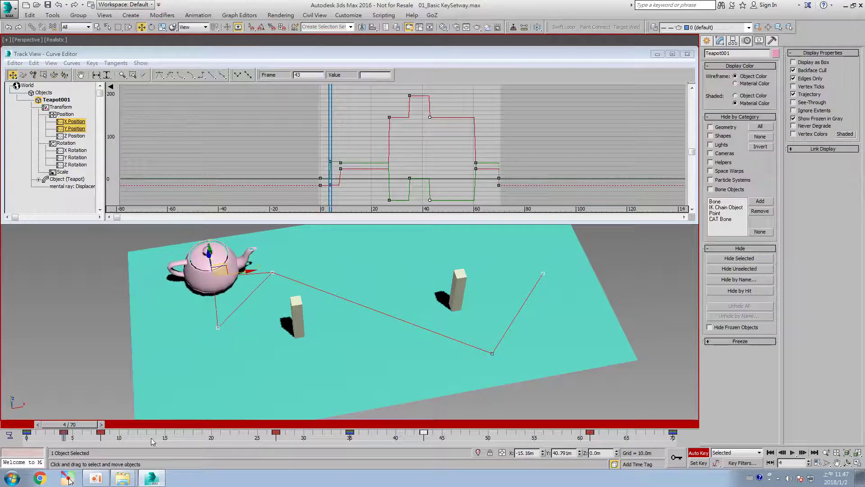
pyautogui.moveTo(82, 424); pyautogui.dragTo(174, 434)
pyautogui.press('w')
pyautogui.moveTo(299, 269); pyautogui.dragTo(368, 269)
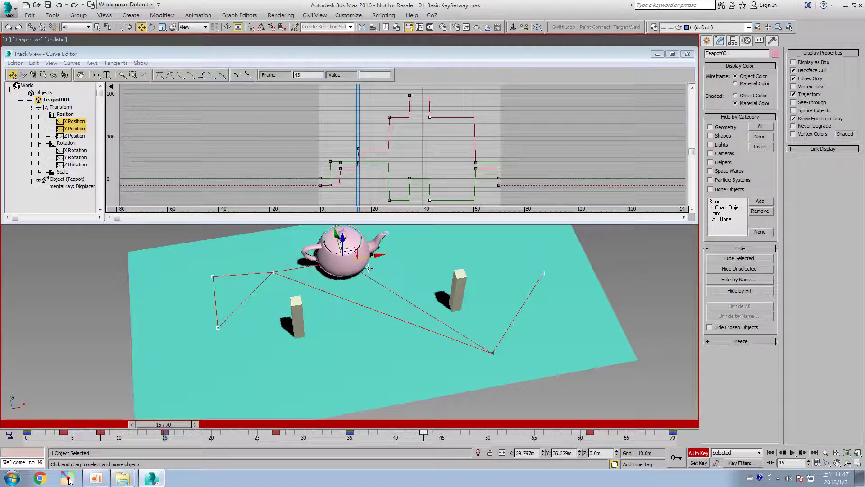
# Move the teapot to the near side between the posts at frame 21 and farther along X at frame 32, and play it back
pyautogui.moveTo(177, 427); pyautogui.dragTo(237, 427)
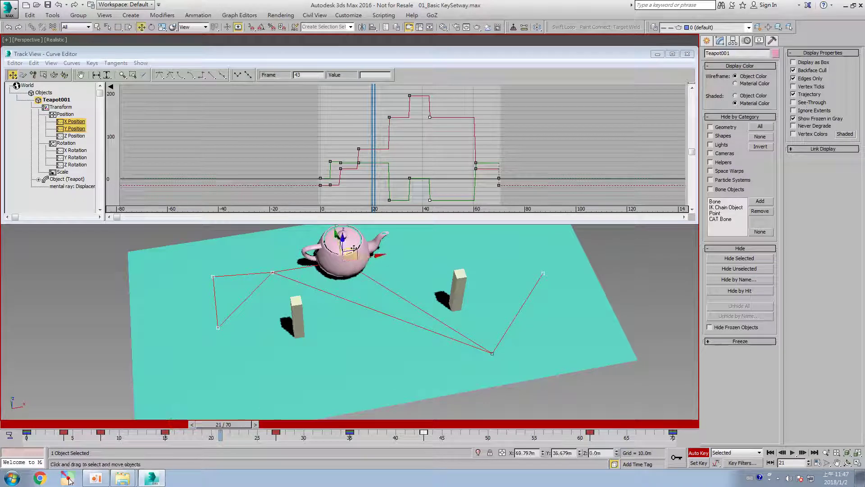
pyautogui.moveTo(338, 238); pyautogui.dragTo(338, 424)
pyautogui.press('w')
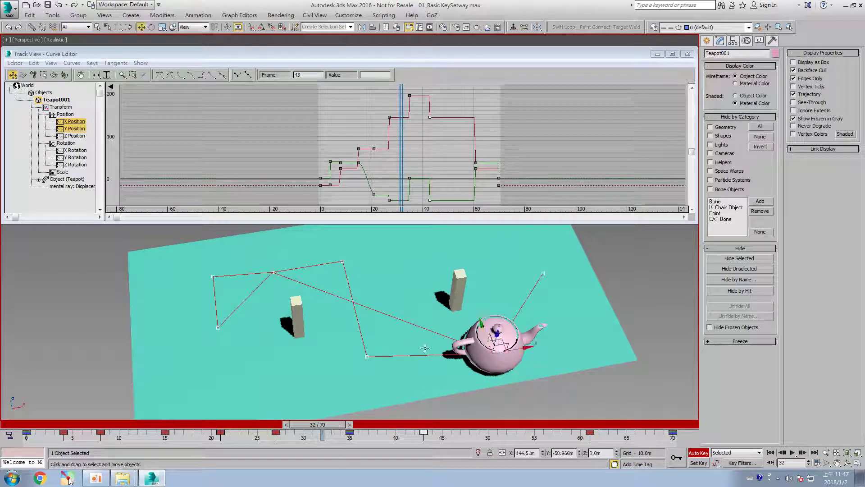
pyautogui.moveTo(519, 348); pyautogui.dragTo(586, 337)
pyautogui.press('/')
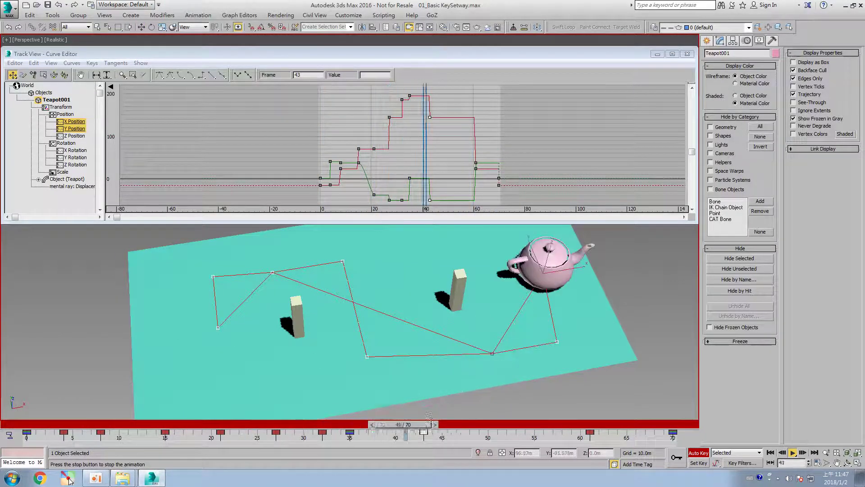
pyautogui.press('/')
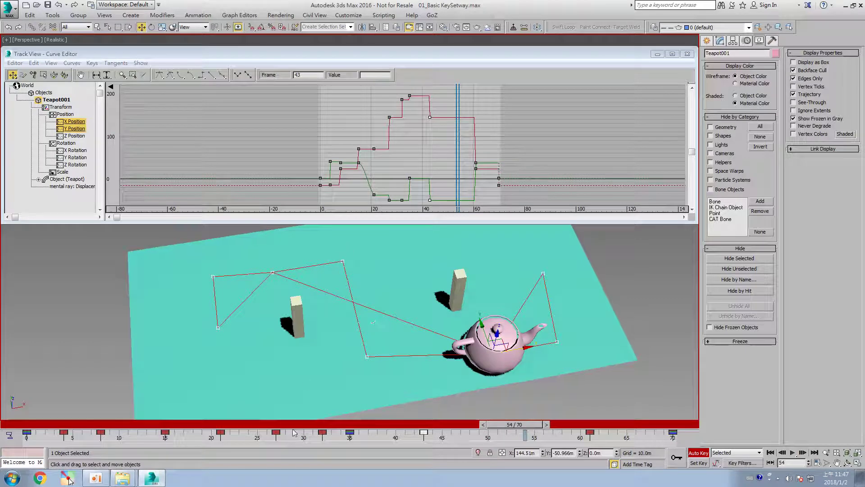
# Give the teapot's X and Y position keys at frames 15 to 27 stepped tangents, play back, and close the Curve Editor
pyautogui.moveTo(294, 432); pyautogui.dragTo(196, 437)
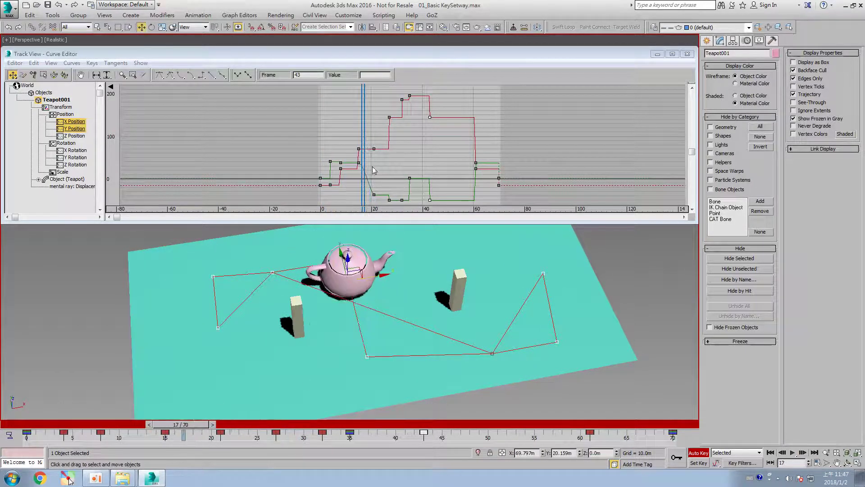
pyautogui.click(358, 163)
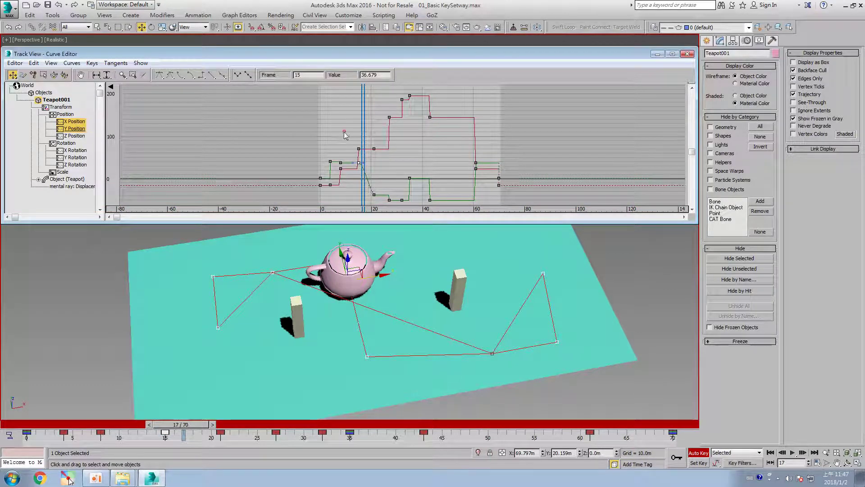
pyautogui.moveTo(344, 130); pyautogui.dragTo(393, 216)
pyautogui.click(202, 78)
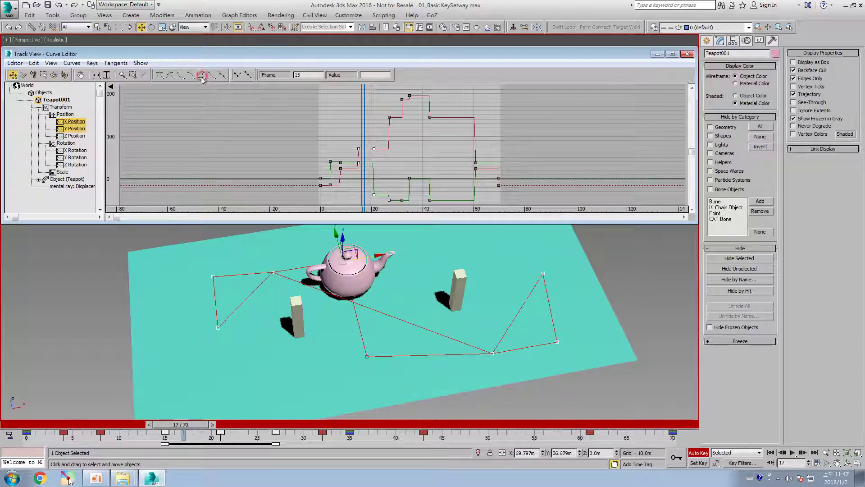
pyautogui.press('/')
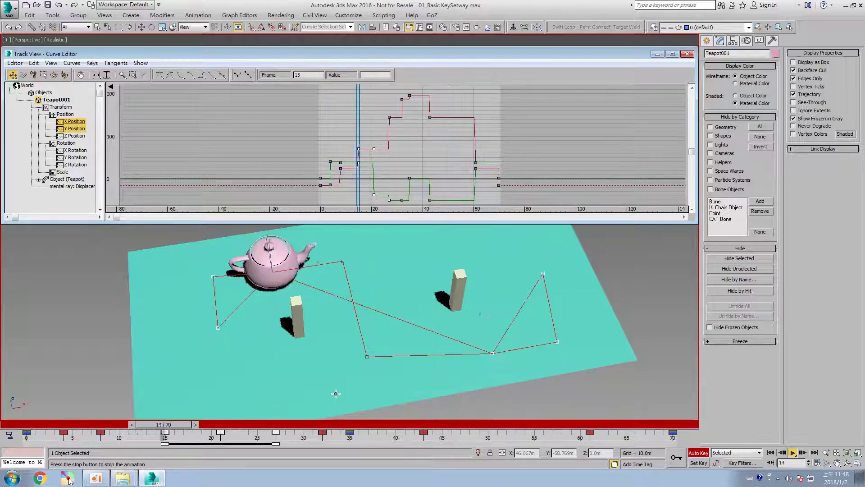
pyautogui.press('/')
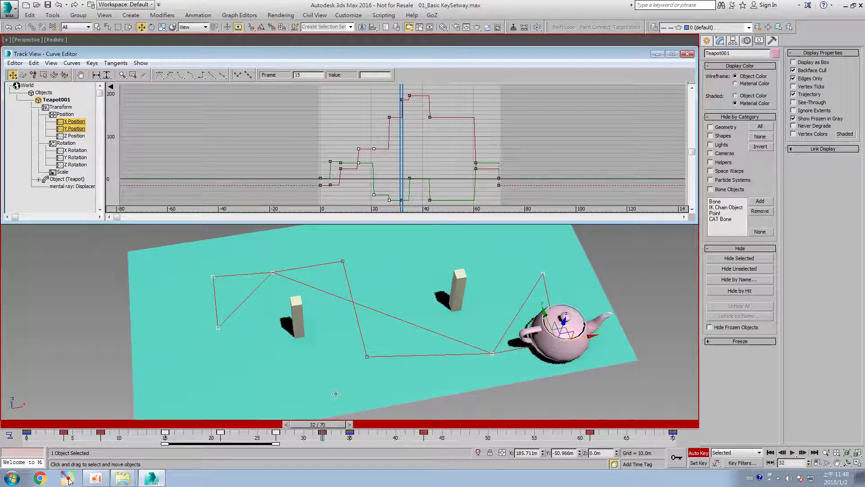
pyautogui.click(688, 54)
# Create a box just beyond the ground plane, about 14.8 m long, 7 m wide and 5.7 m high
pyautogui.click(707, 41)
pyautogui.click(722, 98)
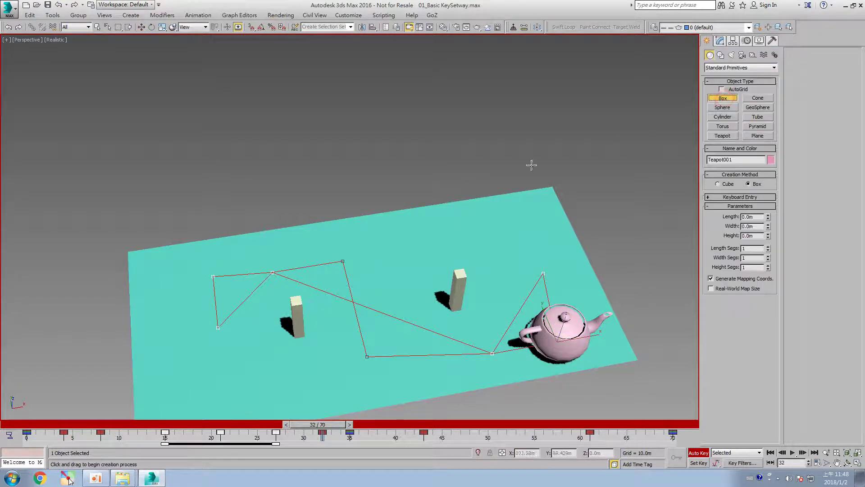
pyautogui.keyDown('alt'); pyautogui.moveTo(531, 162); pyautogui.dragTo(442, 113, button='middle'); pyautogui.keyUp('alt')
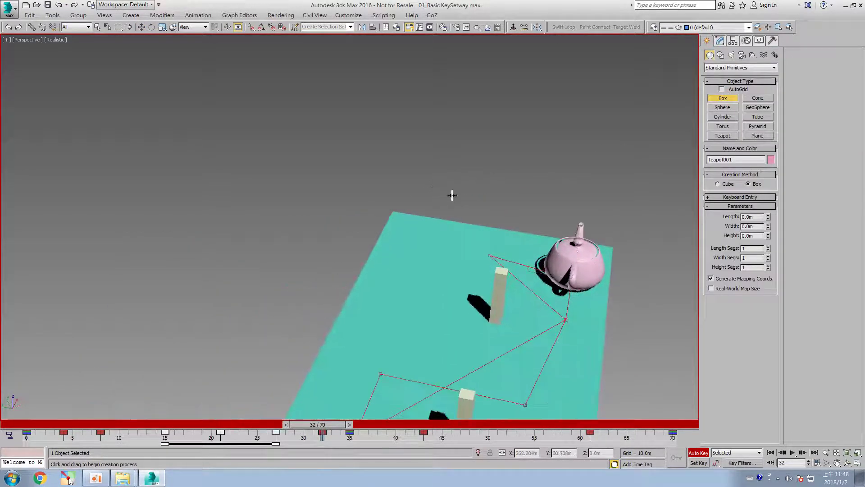
pyautogui.moveTo(452, 194); pyautogui.dragTo(472, 203)
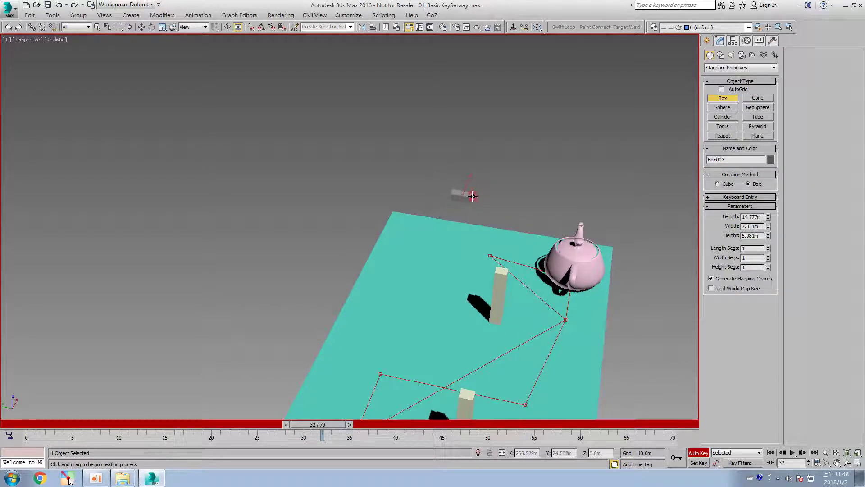
pyautogui.click(472, 194)
pyautogui.scroll(3, 468, 194)
pyautogui.scroll(-8, 408, 223)
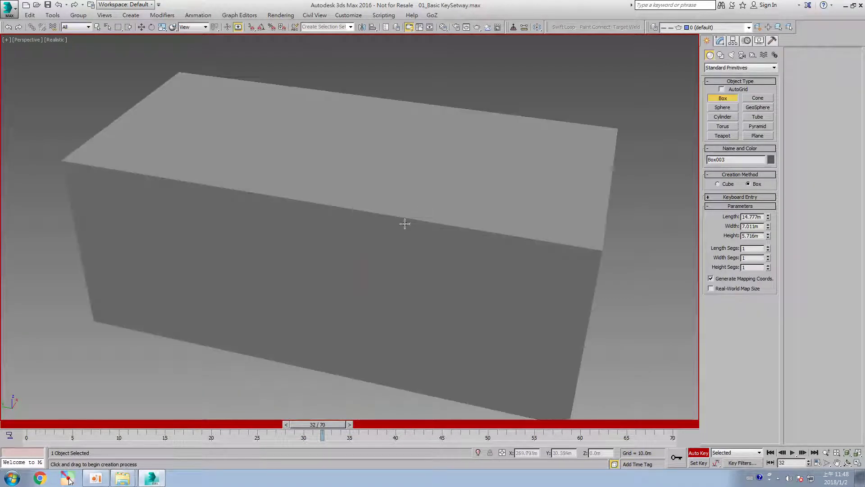
pyautogui.press('w')
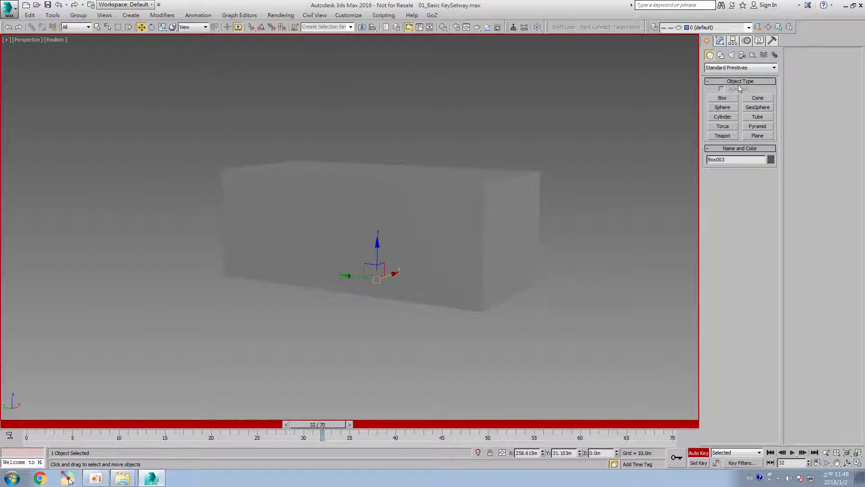
# Turn off Auto Key and reduce the new box's height to about 3.26 m
pyautogui.click(719, 42)
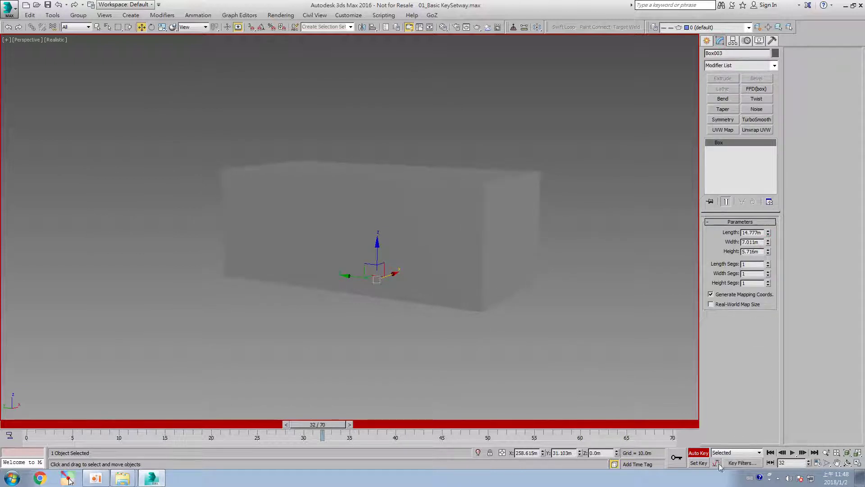
pyautogui.click(699, 453)
pyautogui.moveTo(768, 252); pyautogui.dragTo(767, 263)
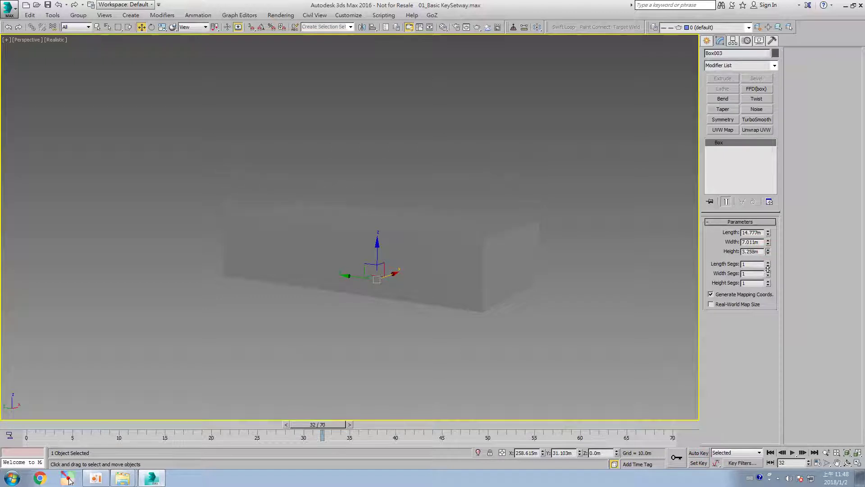
pyautogui.keyDown('alt'); pyautogui.moveTo(439, 315); pyautogui.dragTo(469, 329, button='middle'); pyautogui.keyUp('alt')
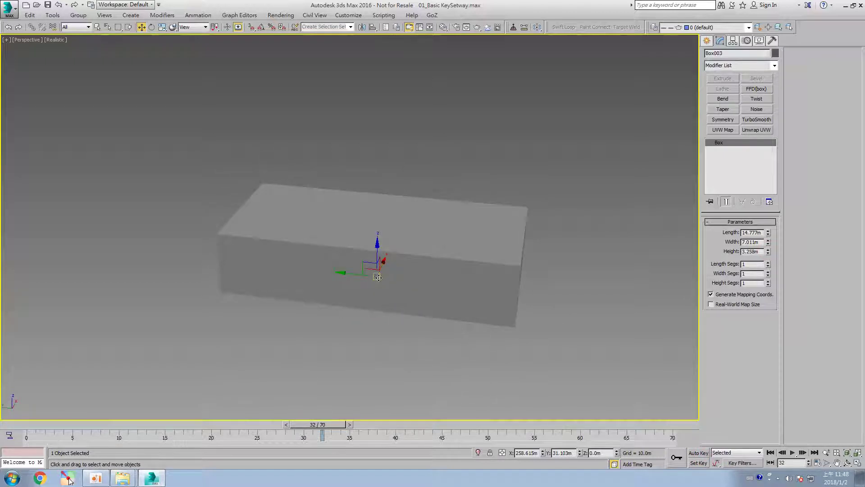
# Move only the box's pivot along Y to about 38.42 m, near one end of the box
pyautogui.click(733, 40)
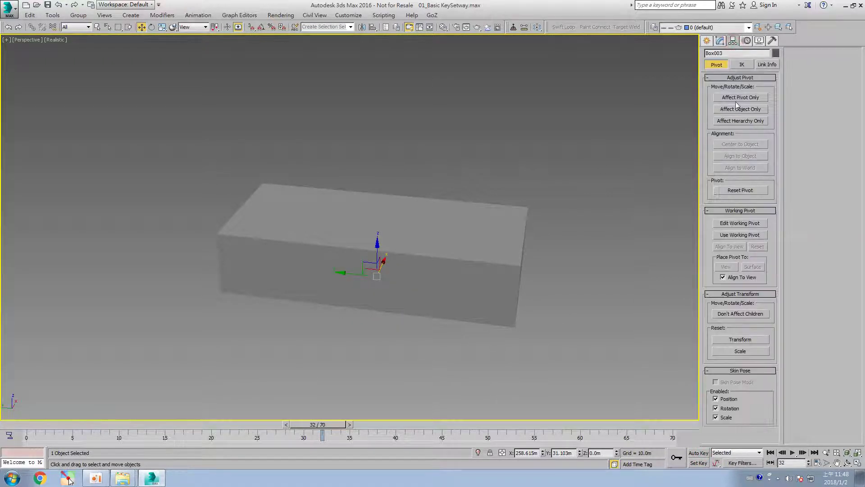
pyautogui.click(741, 98)
pyautogui.moveTo(348, 274); pyautogui.dragTo(215, 258)
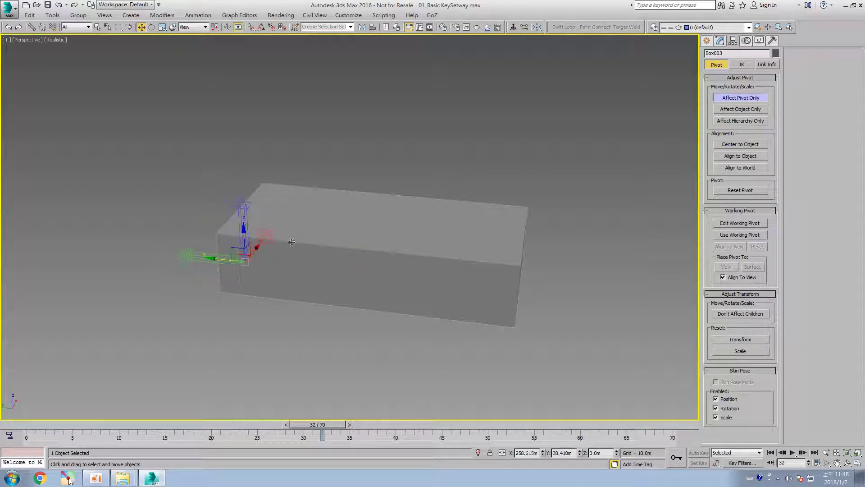
pyautogui.click(741, 98)
pyautogui.moveTo(439, 225); pyautogui.dragTo(450, 224, button='middle')
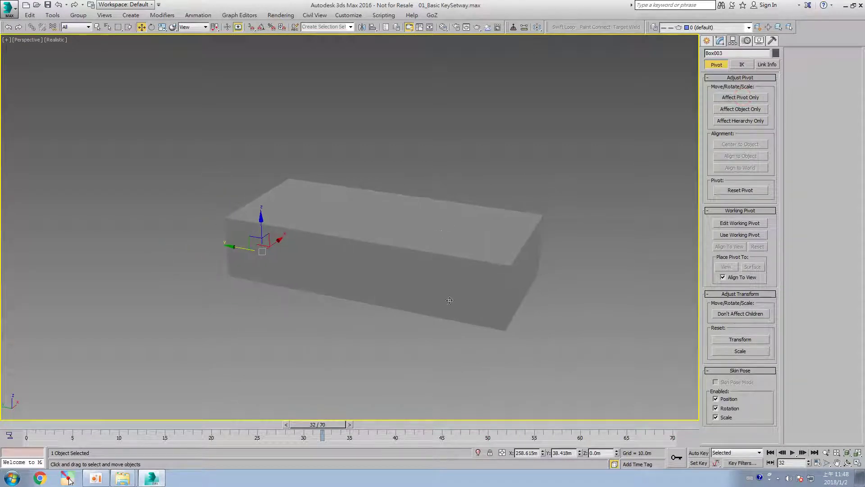
# With Auto Key on, rotate the box about X to about -24.3° at frame 0 and 25.1° at frame 5
pyautogui.click(699, 463)
pyautogui.press('e')
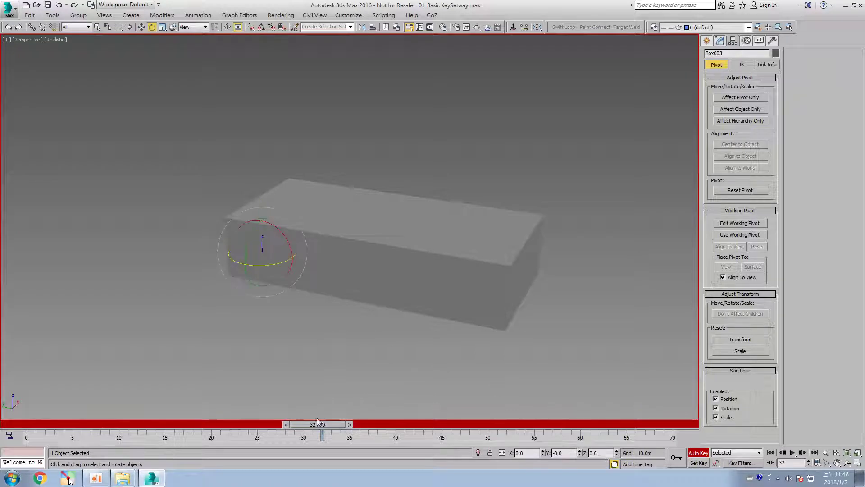
pyautogui.moveTo(317, 424); pyautogui.dragTo(1, 408)
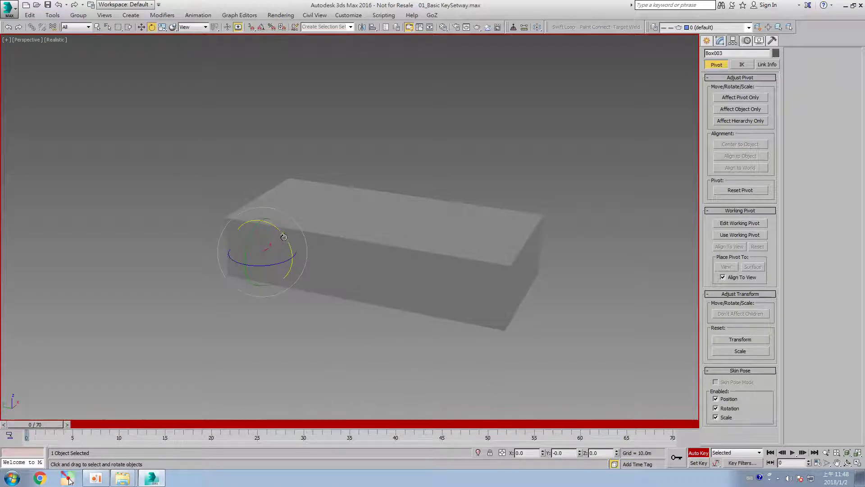
pyautogui.moveTo(284, 237); pyautogui.dragTo(274, 220)
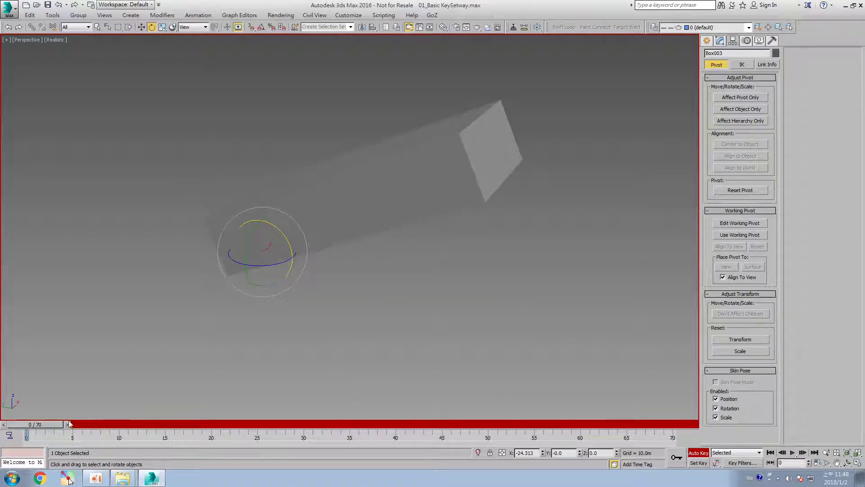
pyautogui.moveTo(45, 423); pyautogui.dragTo(97, 416)
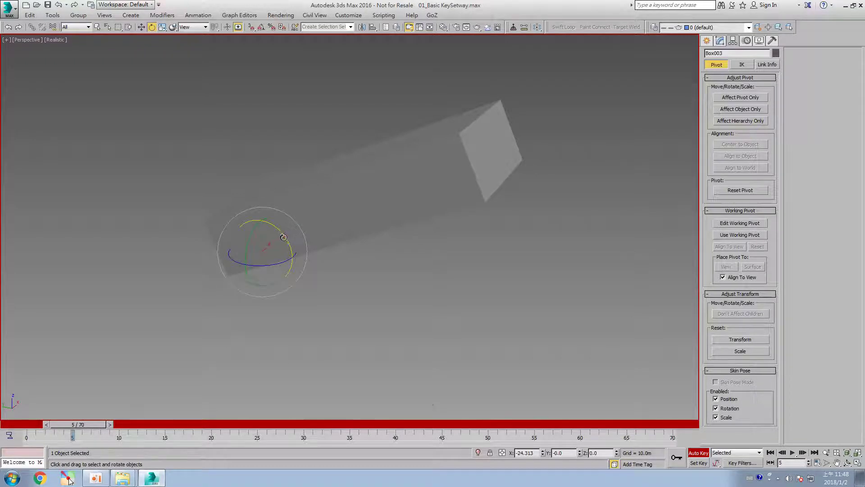
pyautogui.moveTo(283, 237); pyautogui.dragTo(293, 278)
# Copy the box's rotation keys at frames 0 and 5 to frames 25 and 40, and play back the swing
pyautogui.moveTo(86, 428)
pyautogui.mouseDown()
pyautogui.moveTo(39, 426)
pyautogui.moveTo(280, 422)
pyautogui.moveTo(83, 429)
pyautogui.moveTo(93, 432)
pyautogui.mouseUp()
pyautogui.press('e')
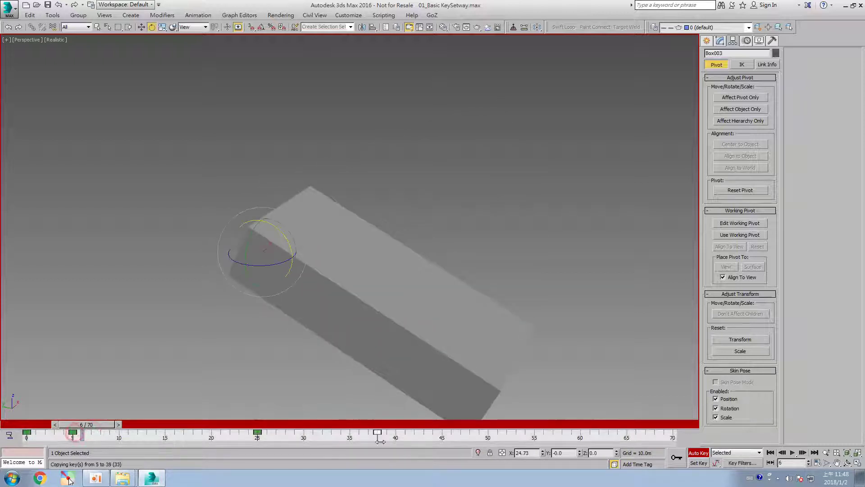
pyautogui.keyDown('shift'); pyautogui.moveTo(380, 441); pyautogui.dragTo(394, 438); pyautogui.keyUp('shift')
pyautogui.press('/')
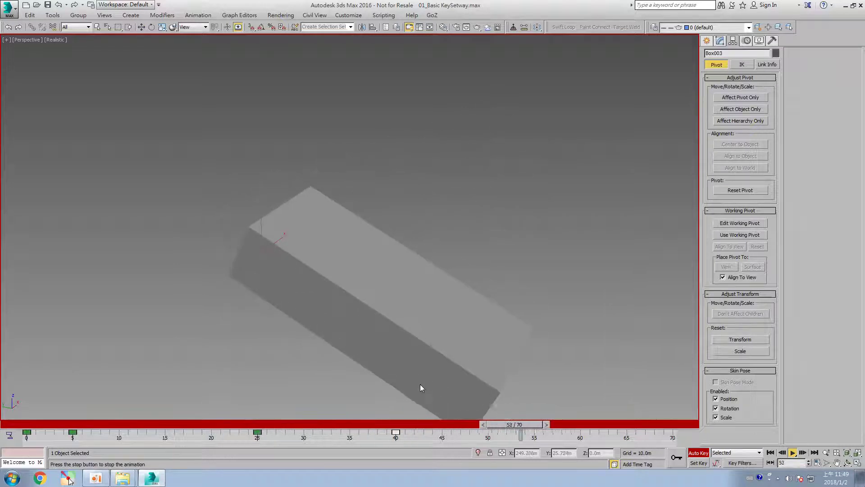
pyautogui.press('/')
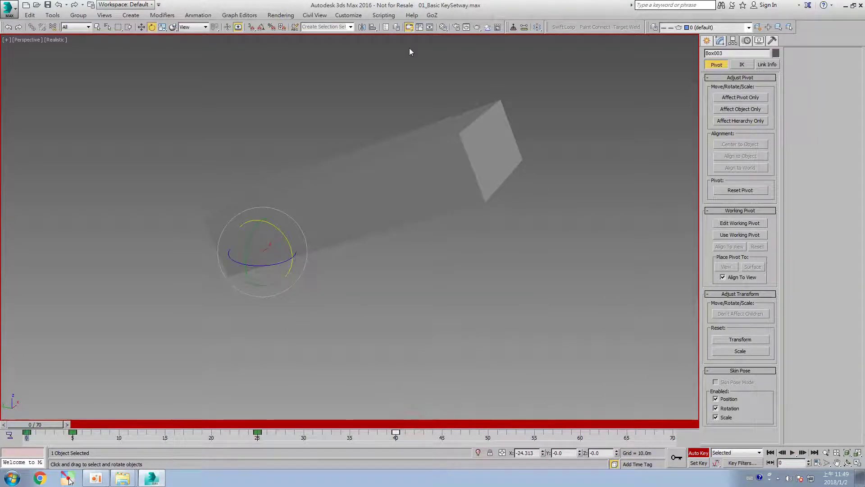
# Set all of the box's X Rotation keys to stepped tangents in the Curve Editor, close it and play back
pyautogui.click(419, 27)
pyautogui.click(459, 89)
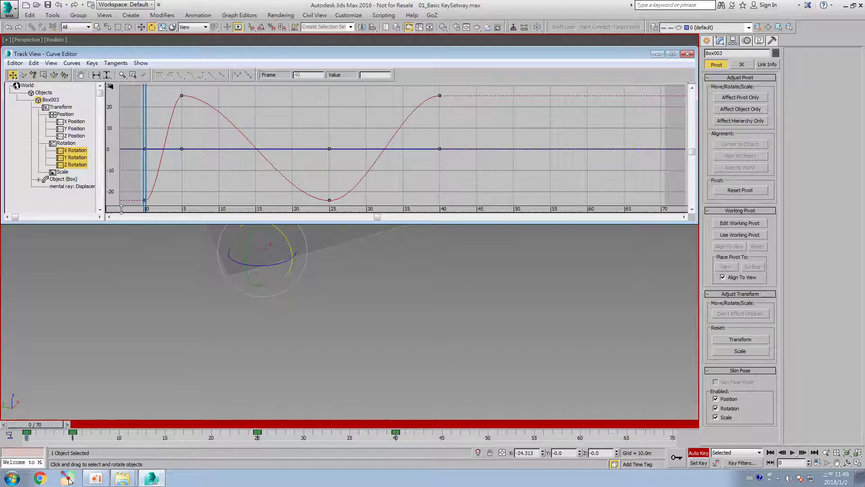
pyautogui.click(73, 150)
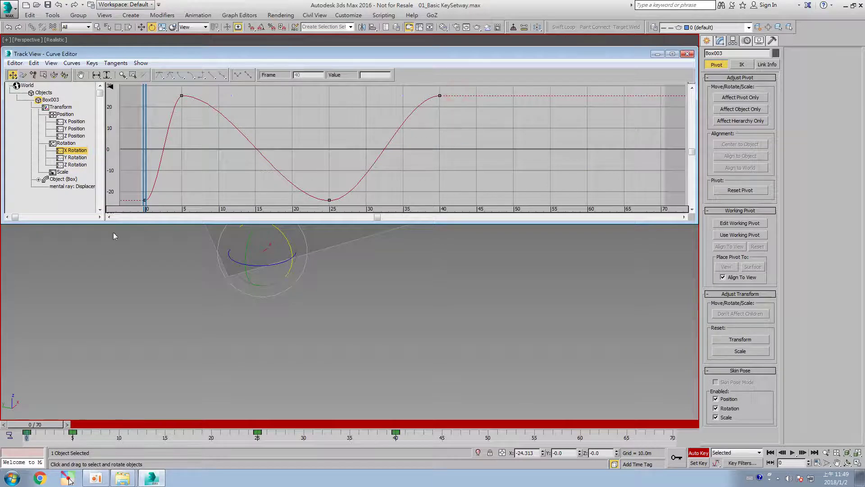
pyautogui.hotkey('ctrl', 'a')
pyautogui.click(202, 76)
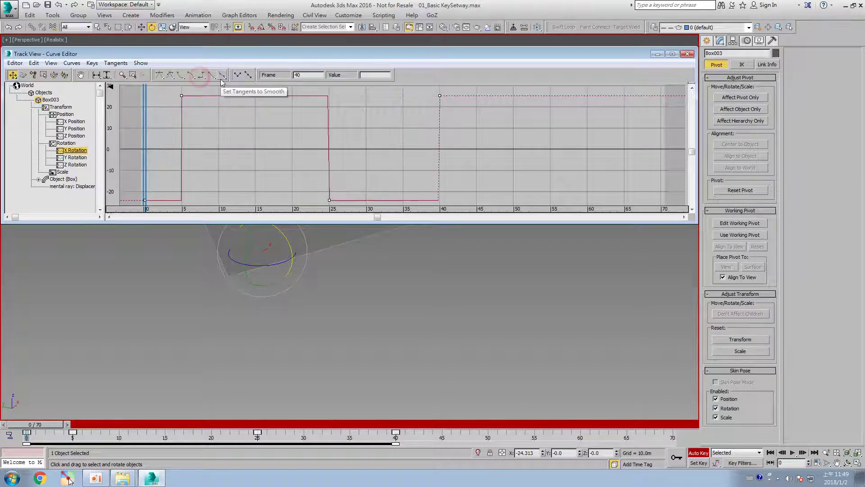
pyautogui.click(686, 53)
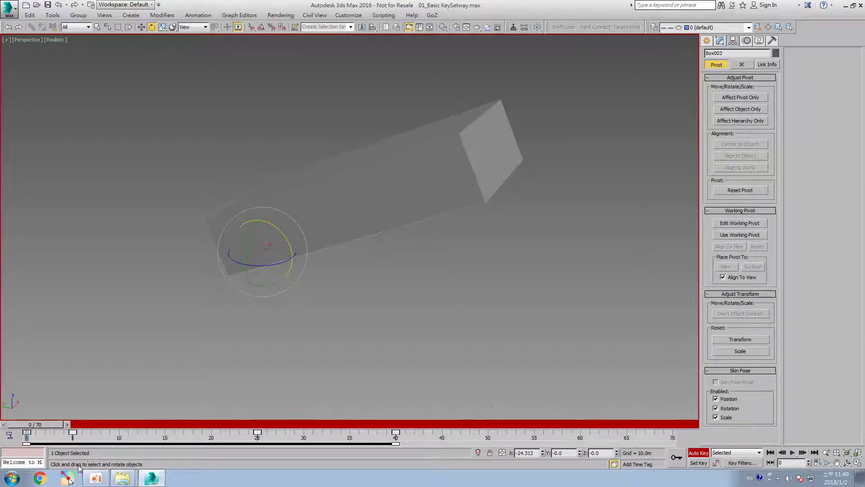
pyautogui.press('/')
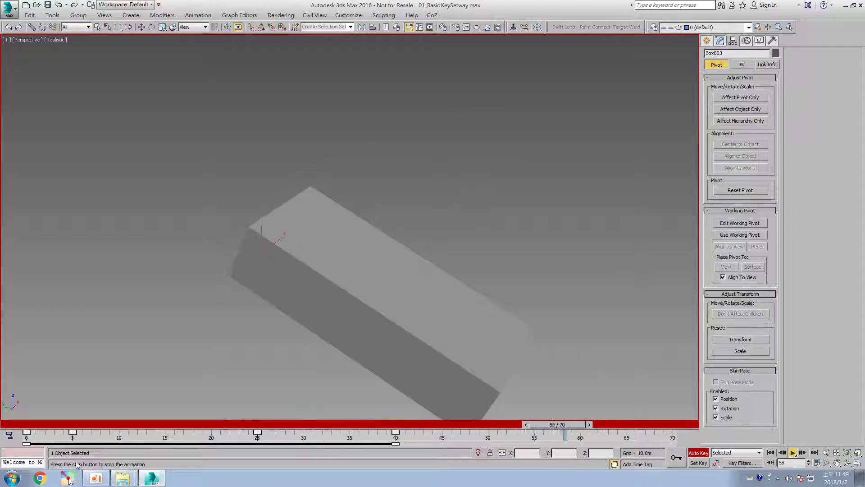
pyautogui.press('/')
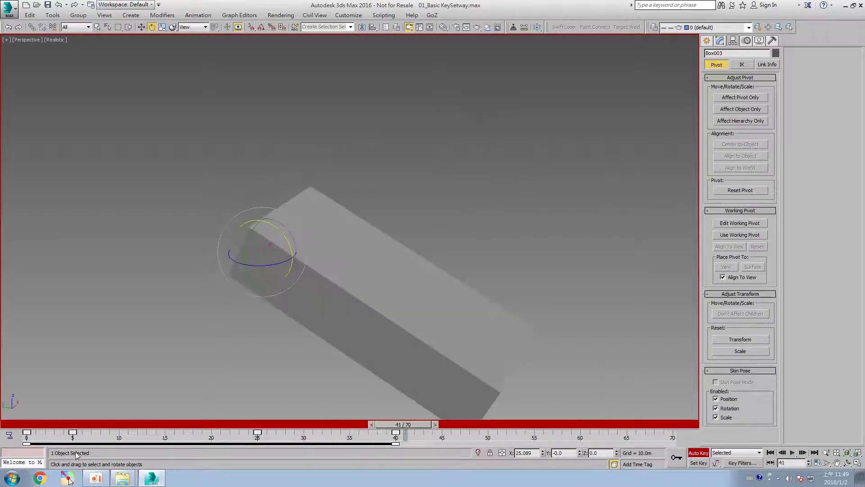
# Bring the whole scene into view and examine the box's stepped rotation curves in the Curve Editor
pyautogui.scroll(-6, 334, 239)
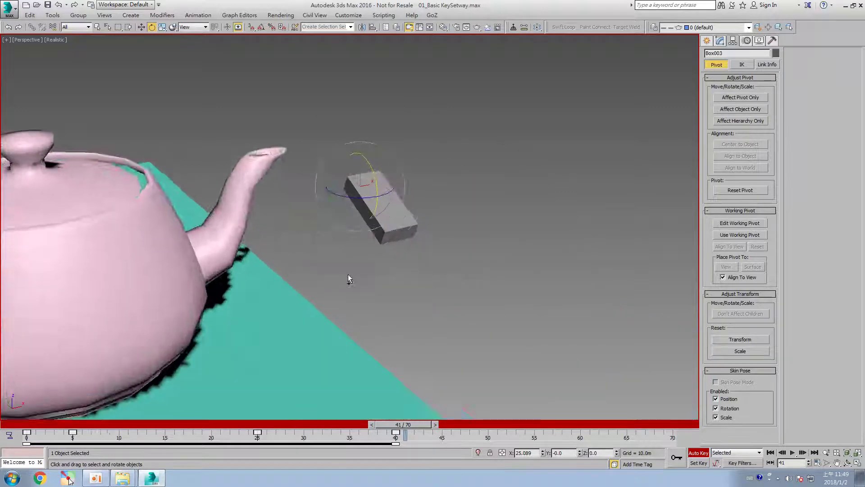
pyautogui.scroll(-3, 348, 274)
pyautogui.moveTo(348, 274); pyautogui.dragTo(440, 301, button='middle')
pyautogui.scroll(-3, 439, 289)
pyautogui.moveTo(401, 278); pyautogui.dragTo(463, 266, button='middle')
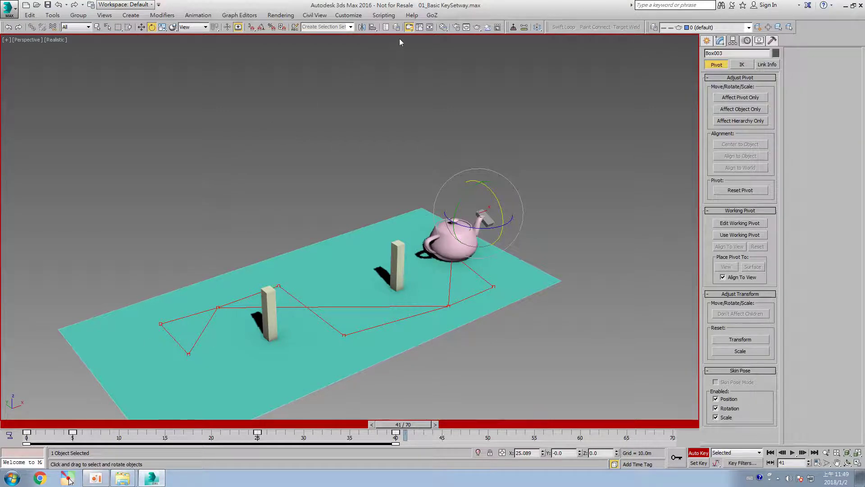
pyautogui.click(419, 27)
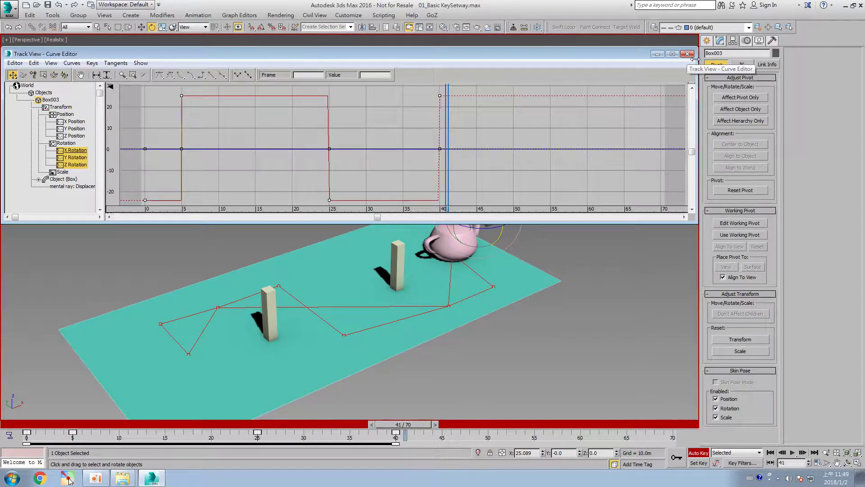
pyautogui.click(96, 478)
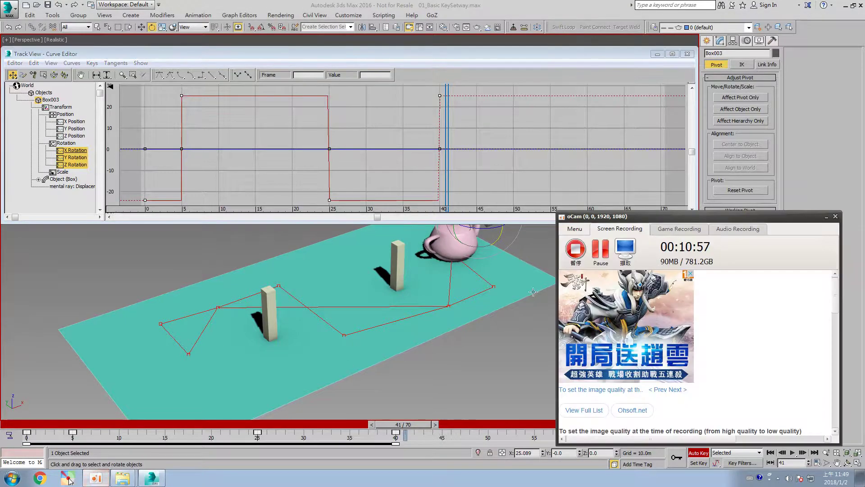